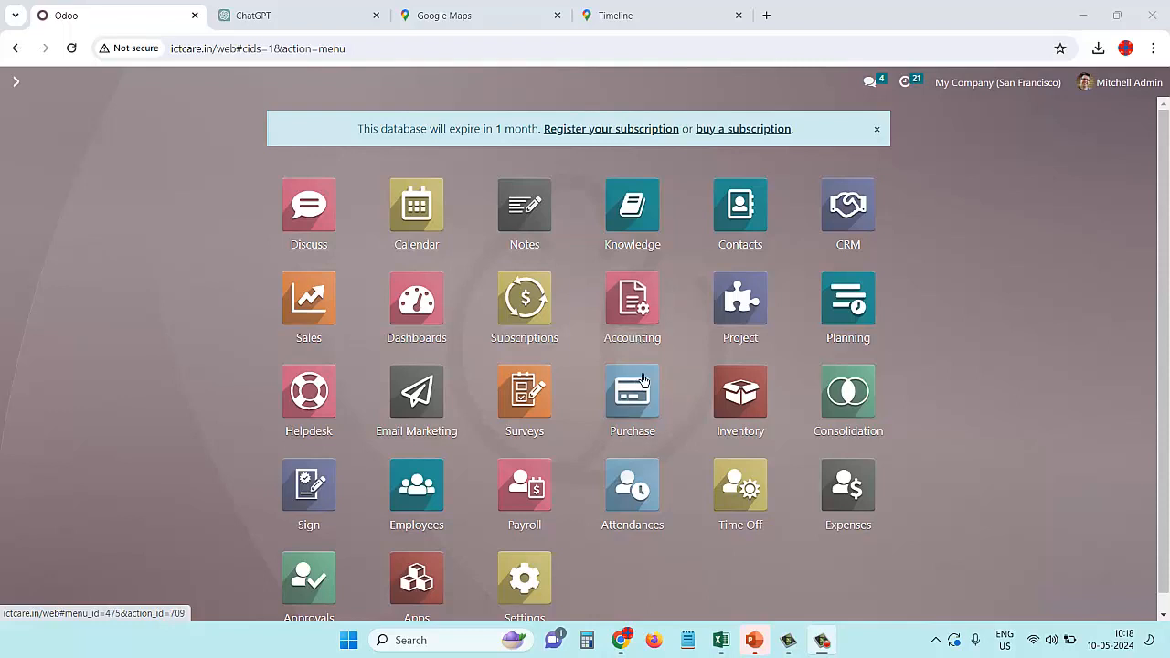
# Open the Accounting app and view the Aged Payable and Aged Receivable reports
pyautogui.click(641, 309)
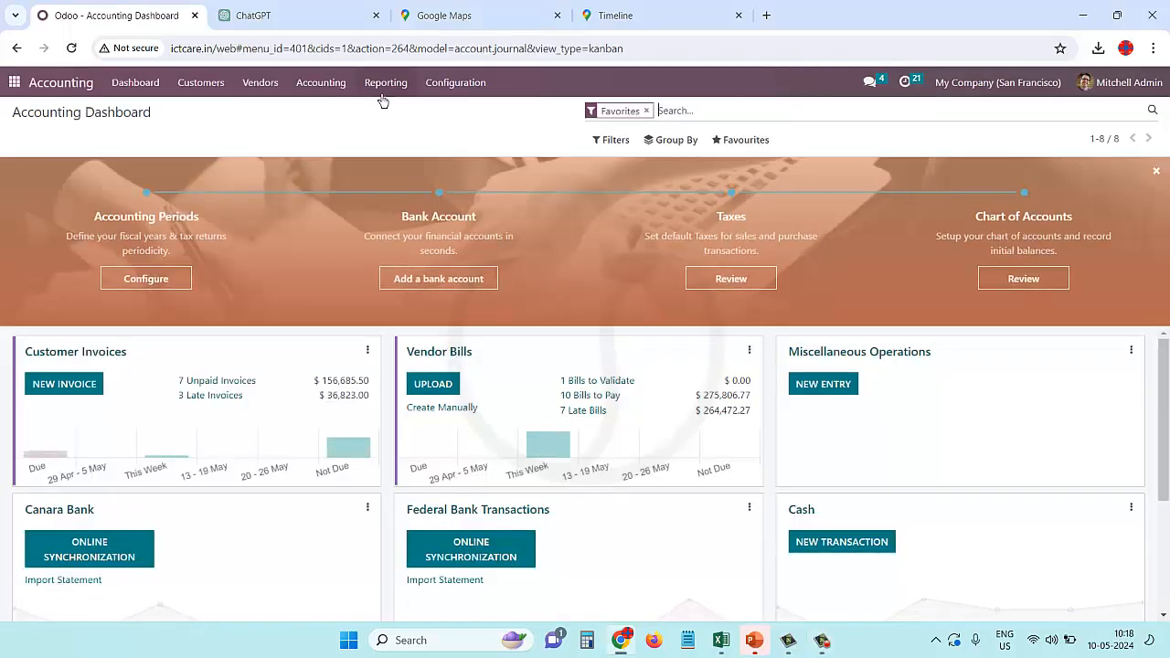
pyautogui.click(378, 88)
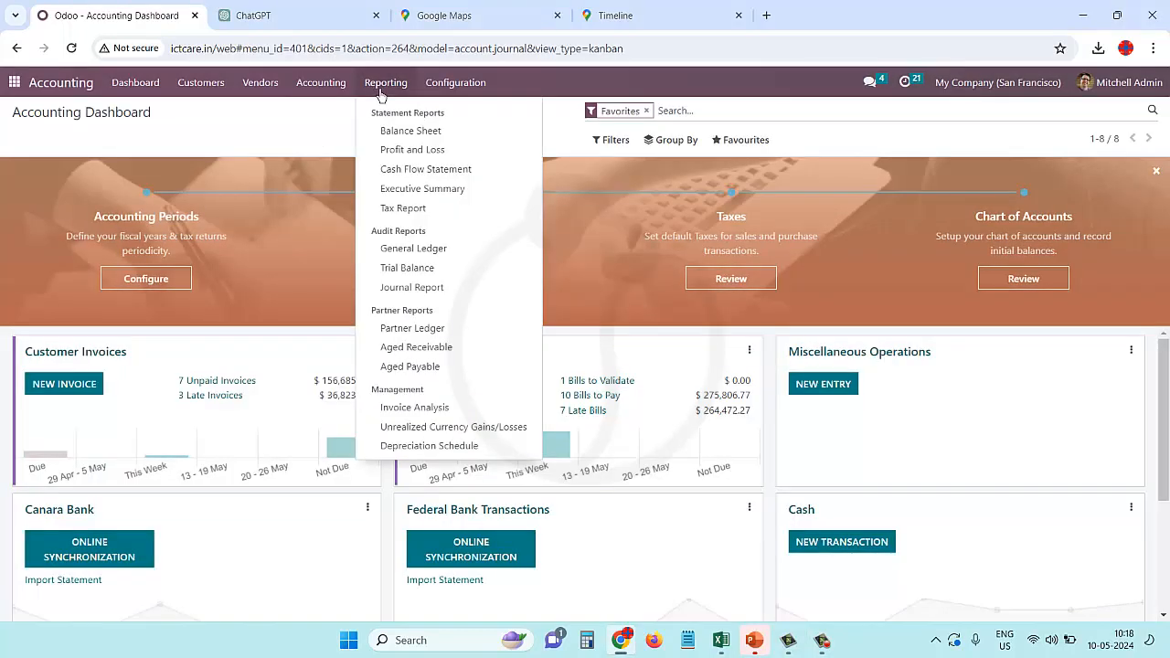
pyautogui.click(416, 370)
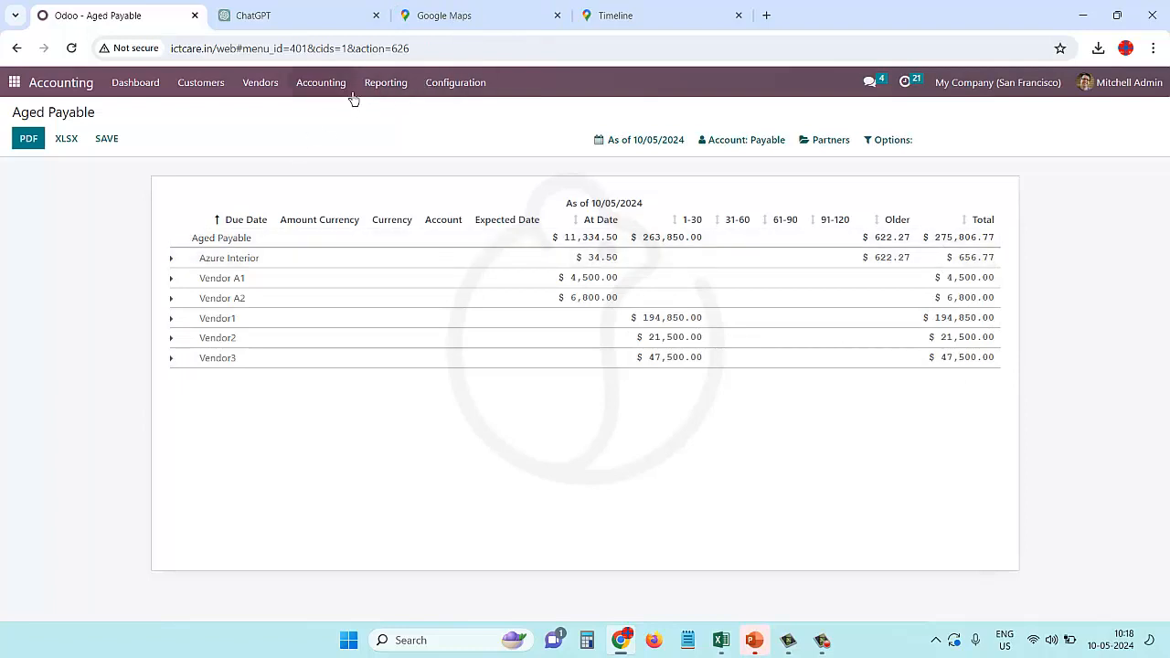
pyautogui.click(402, 84)
pyautogui.click(436, 366)
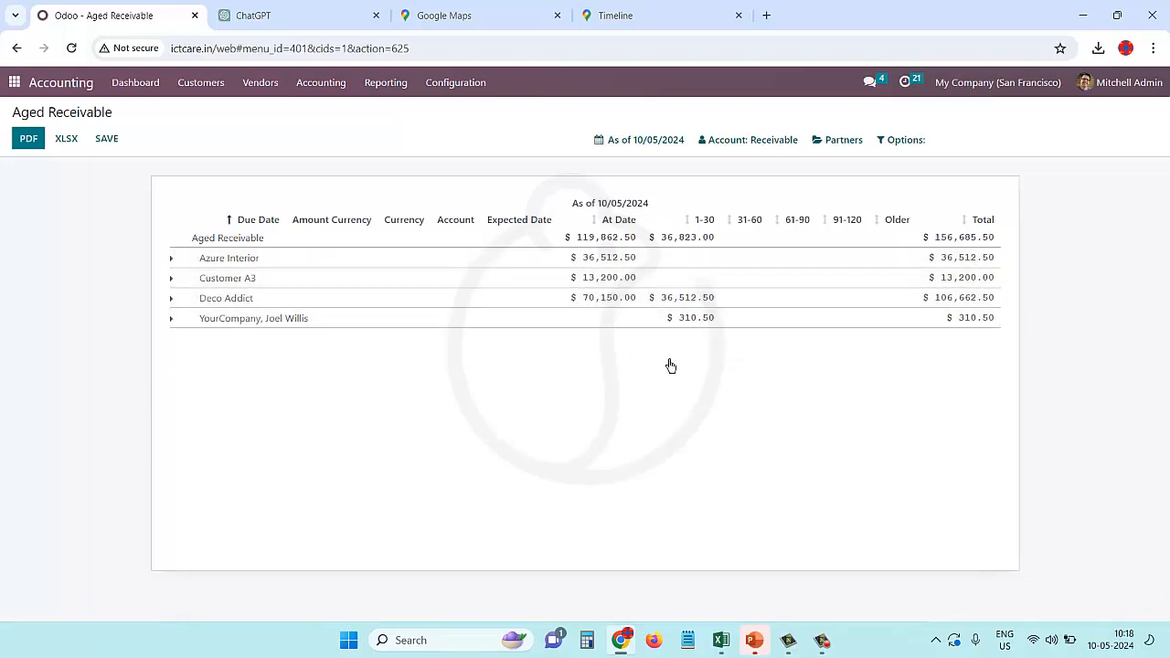
# View the General Ledger report and the Trial Balance report
pyautogui.click(407, 84)
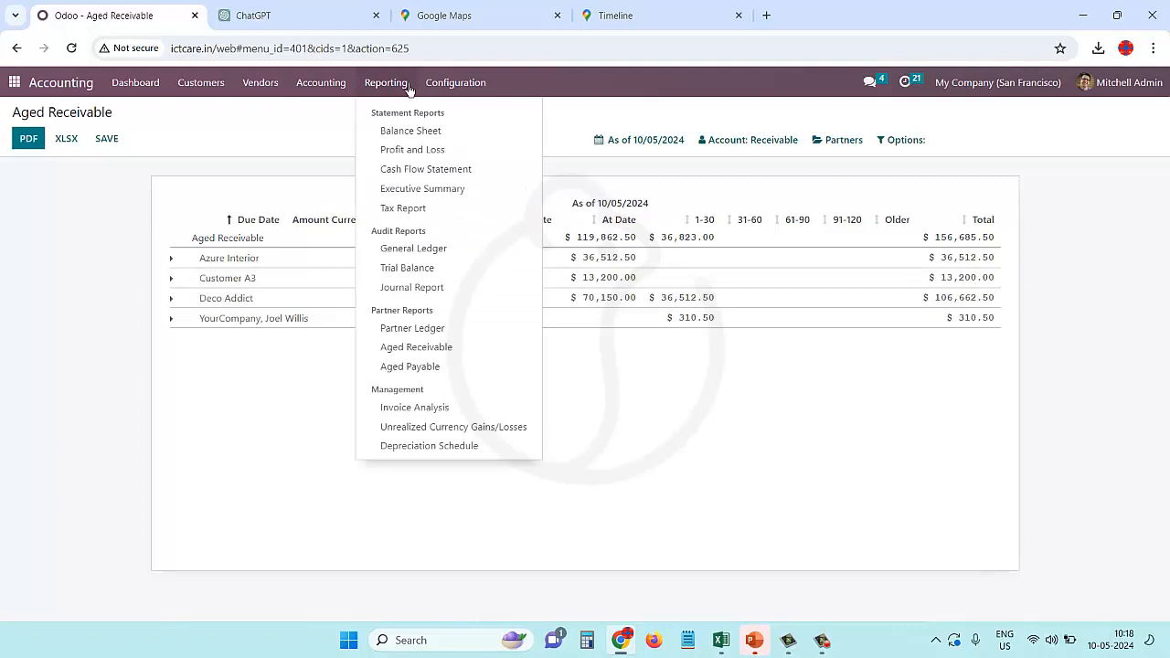
pyautogui.click(412, 250)
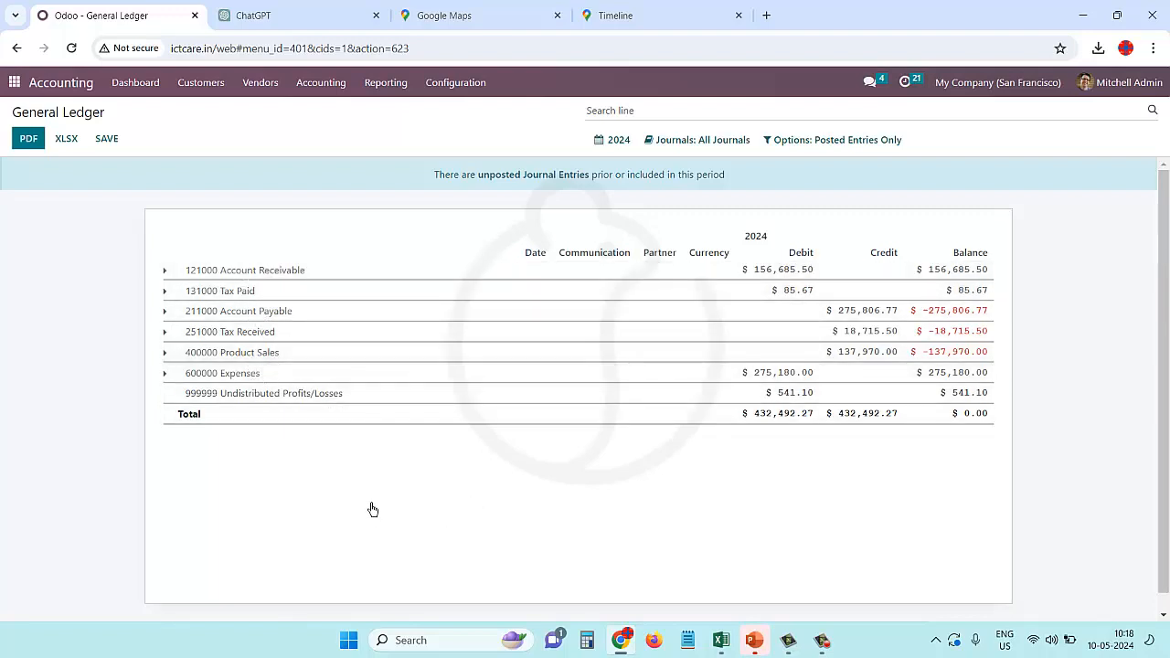
pyautogui.click(407, 91)
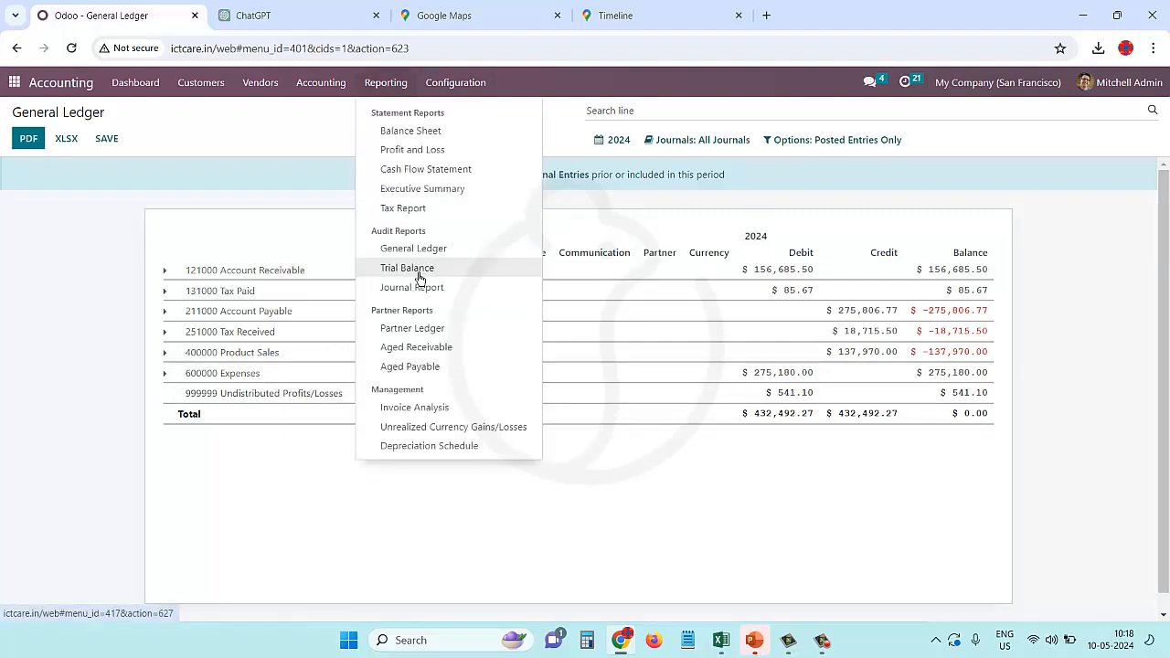
pyautogui.click(418, 271)
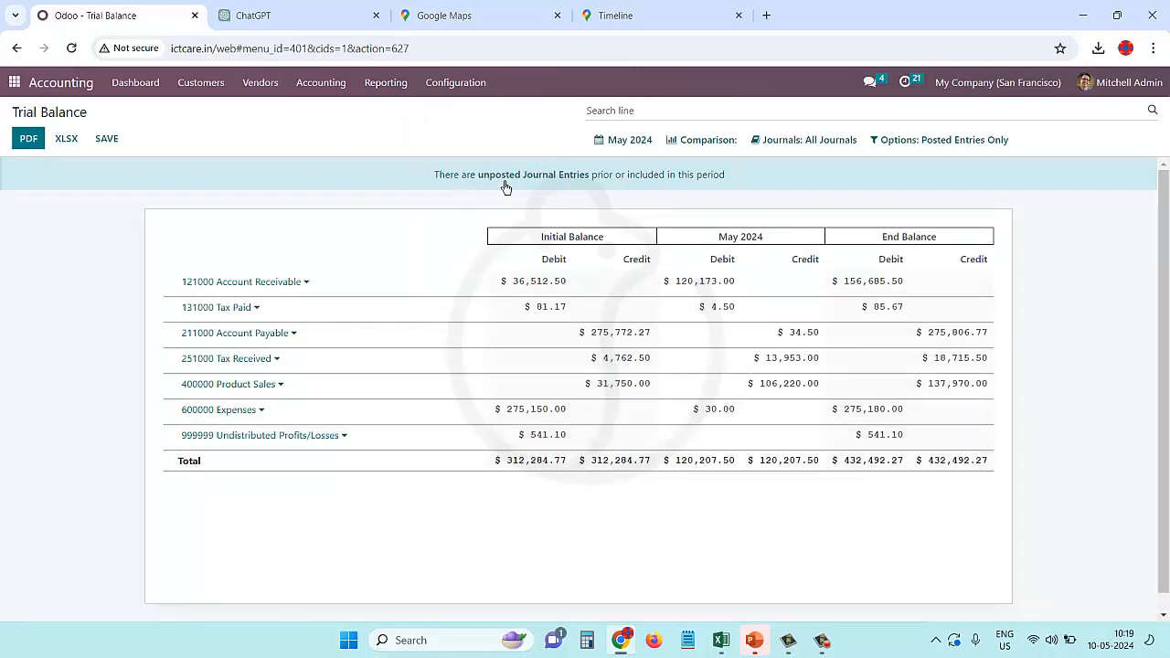
# Examine the Aged Payable report and open the list of vendor payments
pyautogui.click(386, 84)
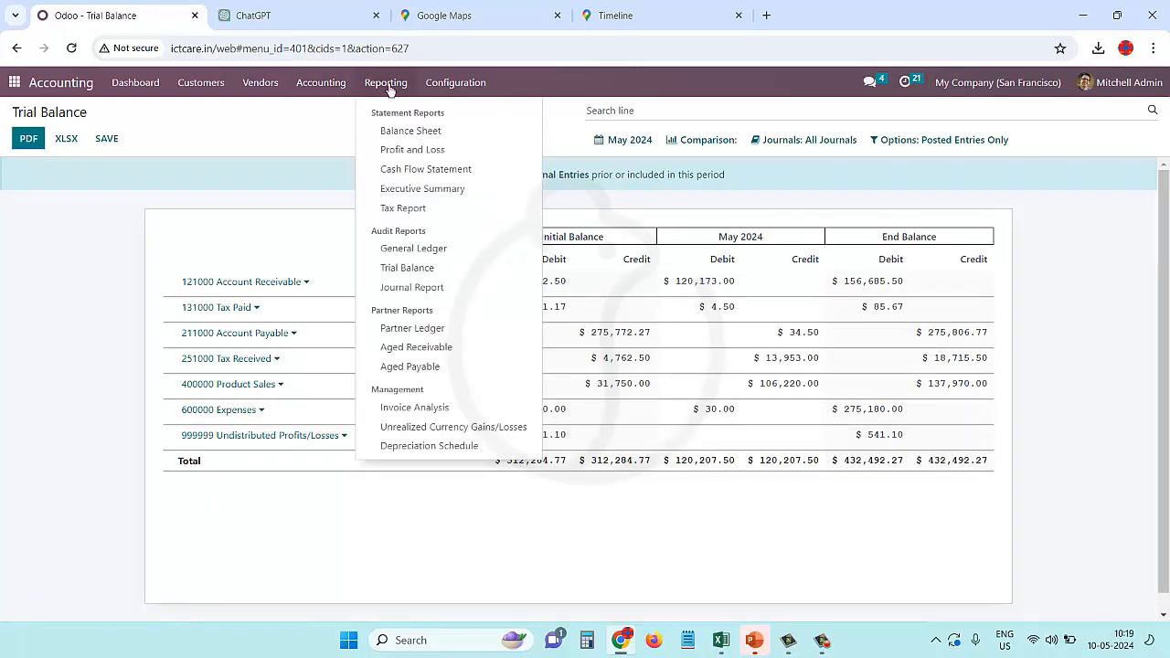
pyautogui.click(420, 366)
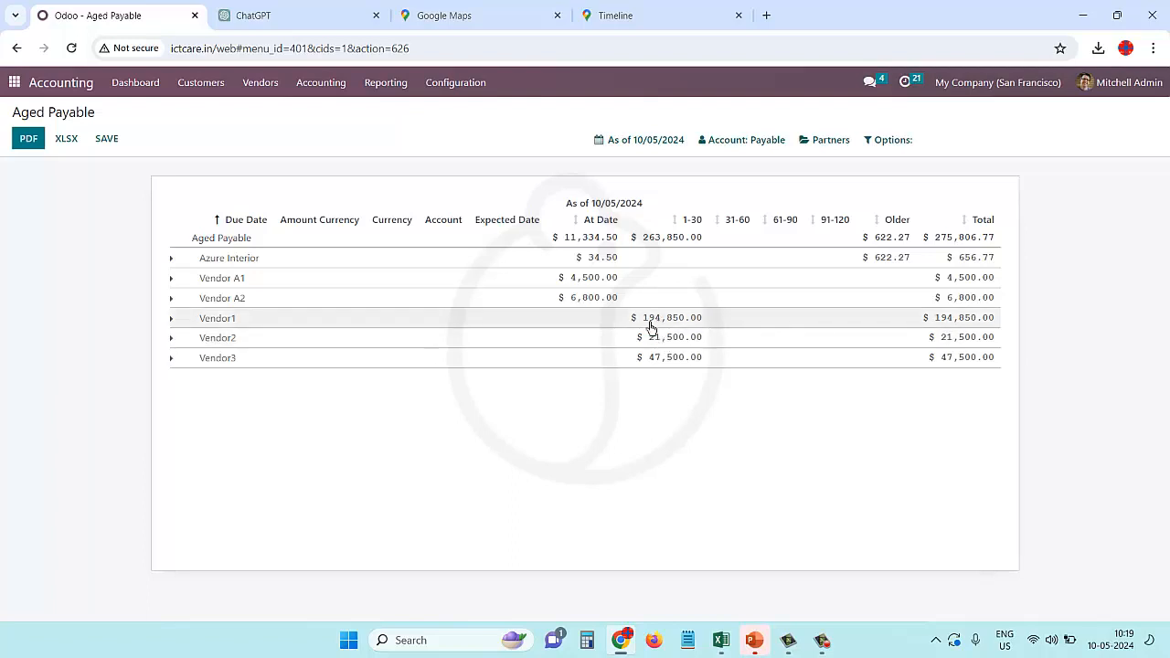
pyautogui.click(263, 84)
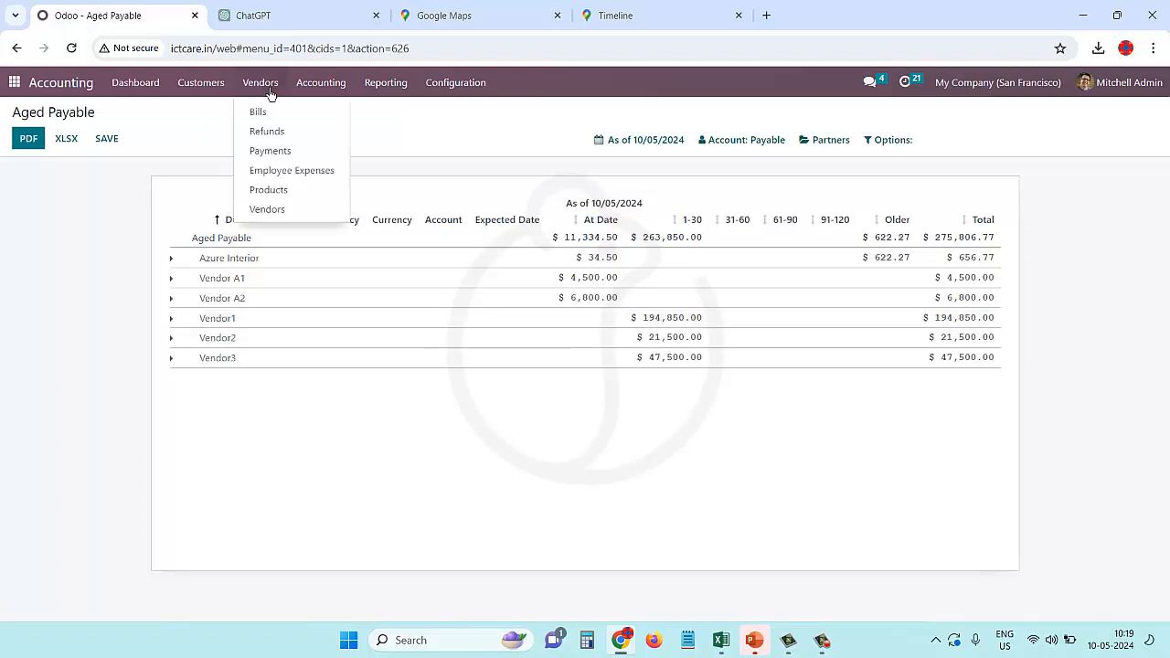
pyautogui.click(284, 158)
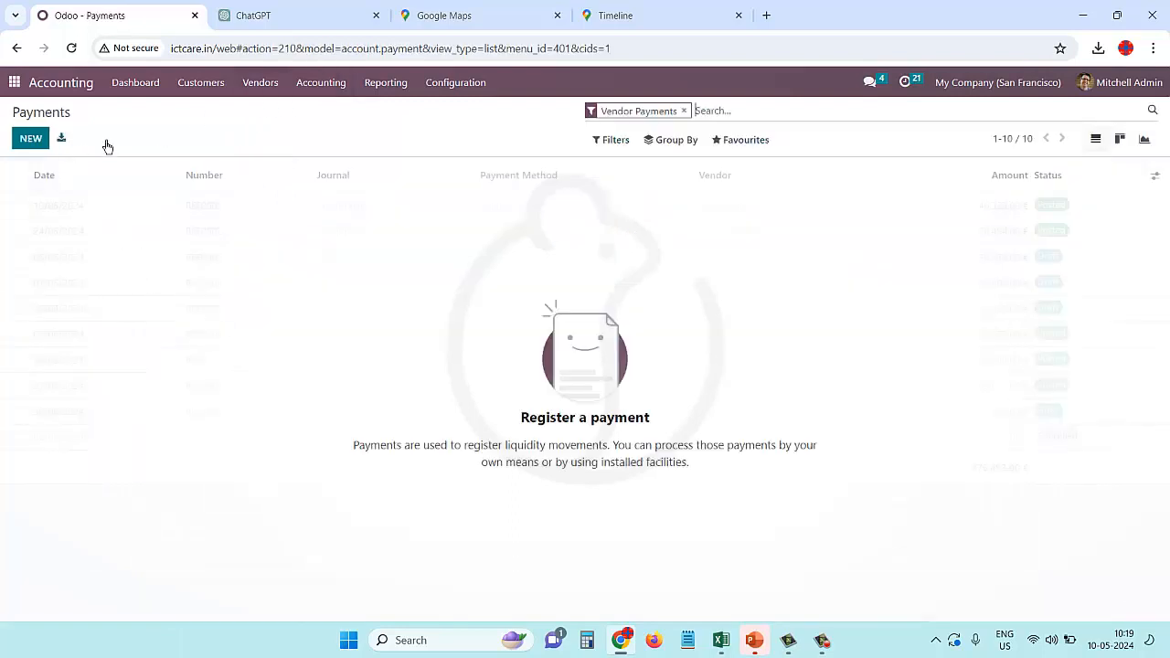
# Return to the Accounting dashboard and reopen the Aged Payable report to examine the balances owed per vendor
pyautogui.click(27, 91)
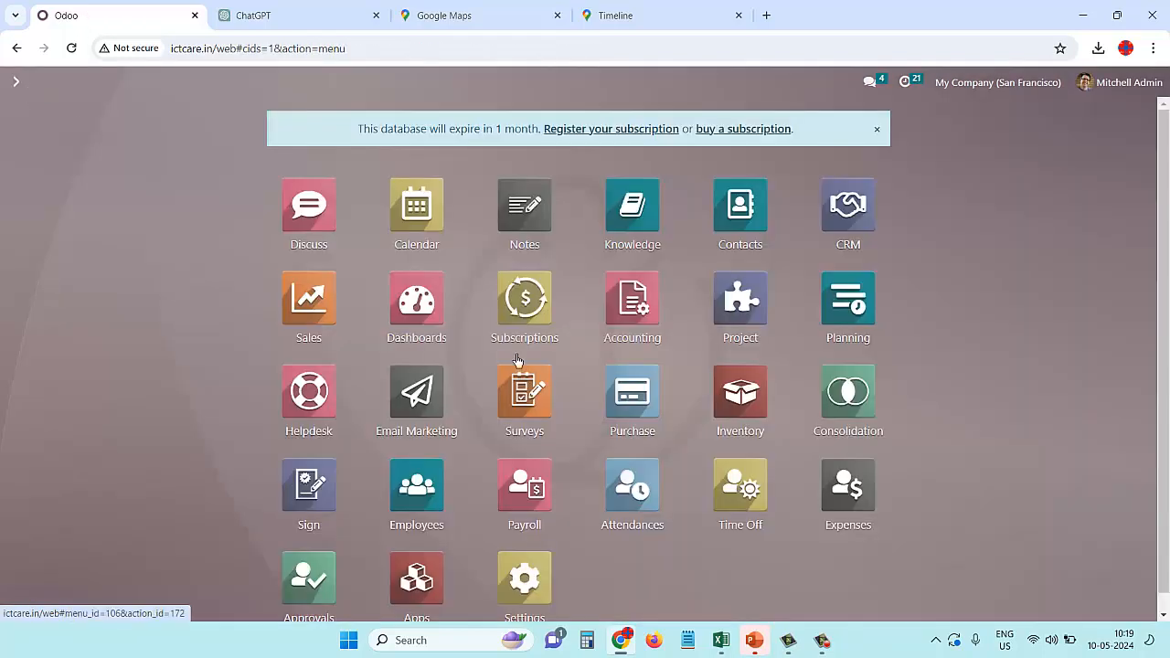
pyautogui.click(640, 338)
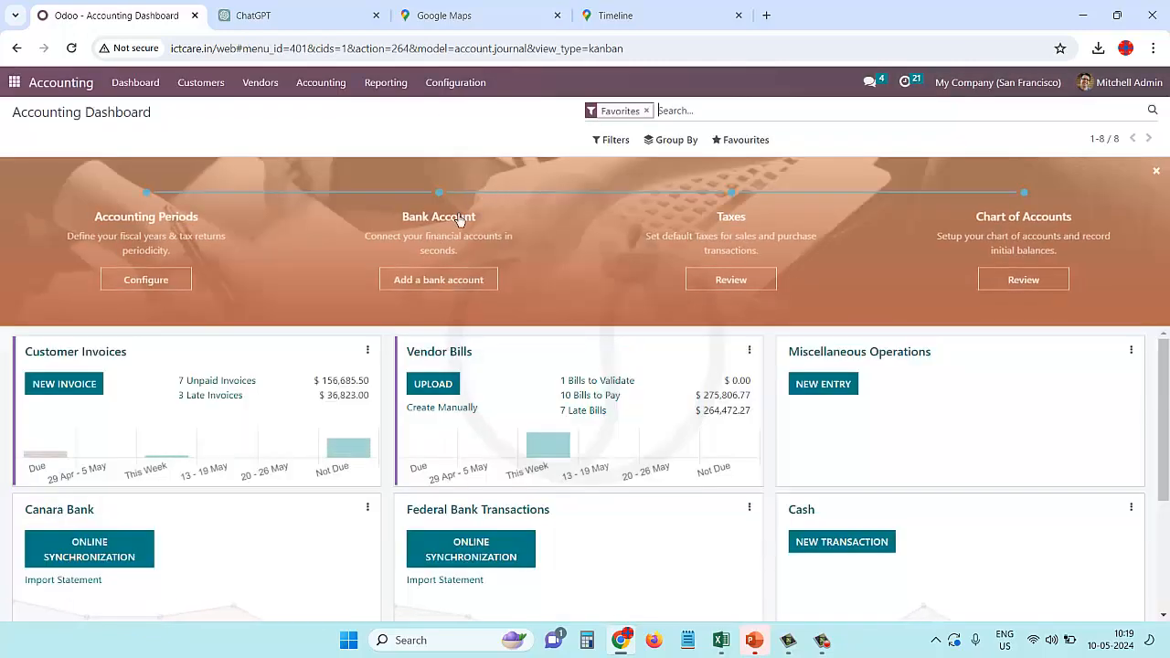
pyautogui.click(384, 83)
pyautogui.click(418, 370)
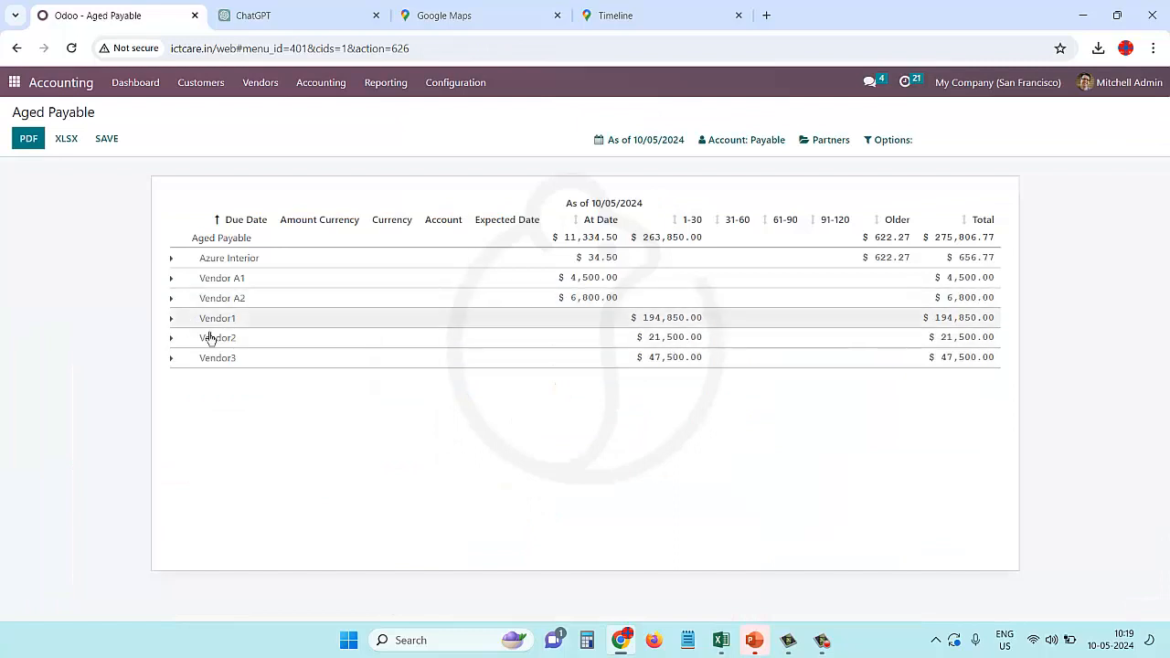
# Open the vendor bills list and search it for vendor2
pyautogui.click(275, 94)
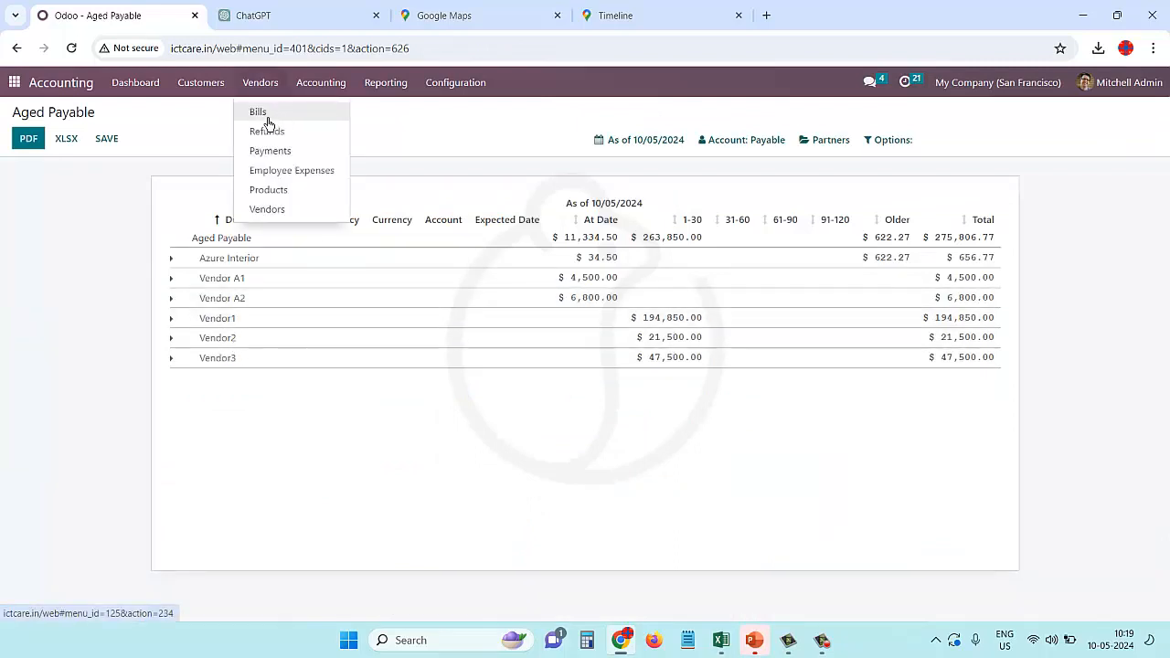
pyautogui.click(259, 112)
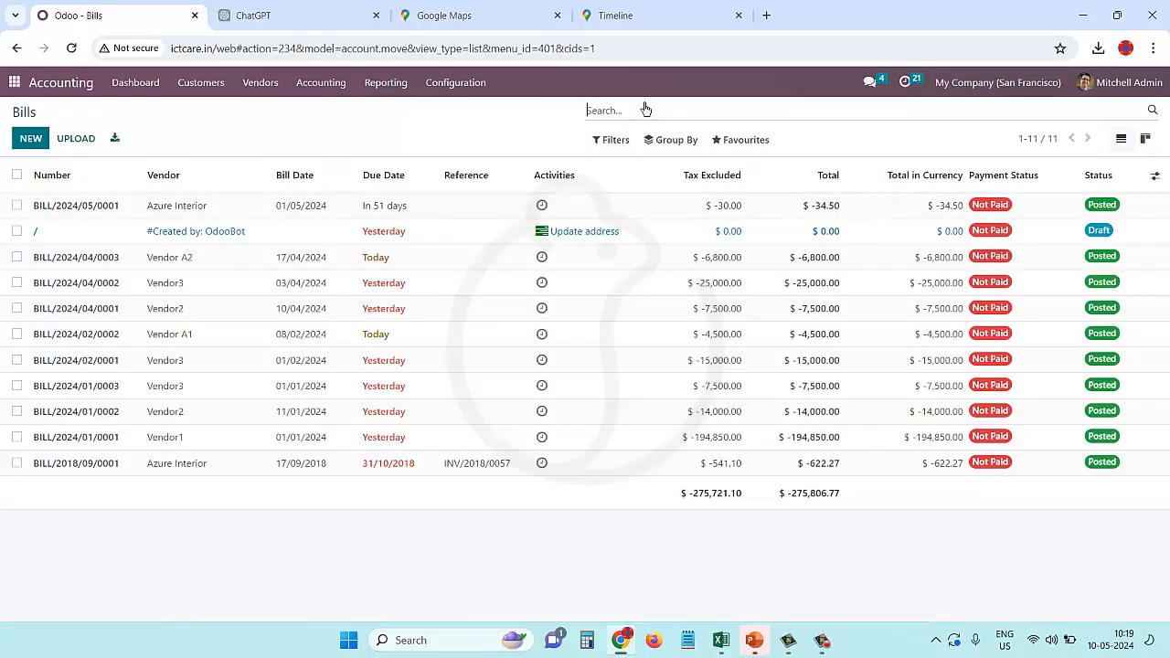
pyautogui.write('vend')
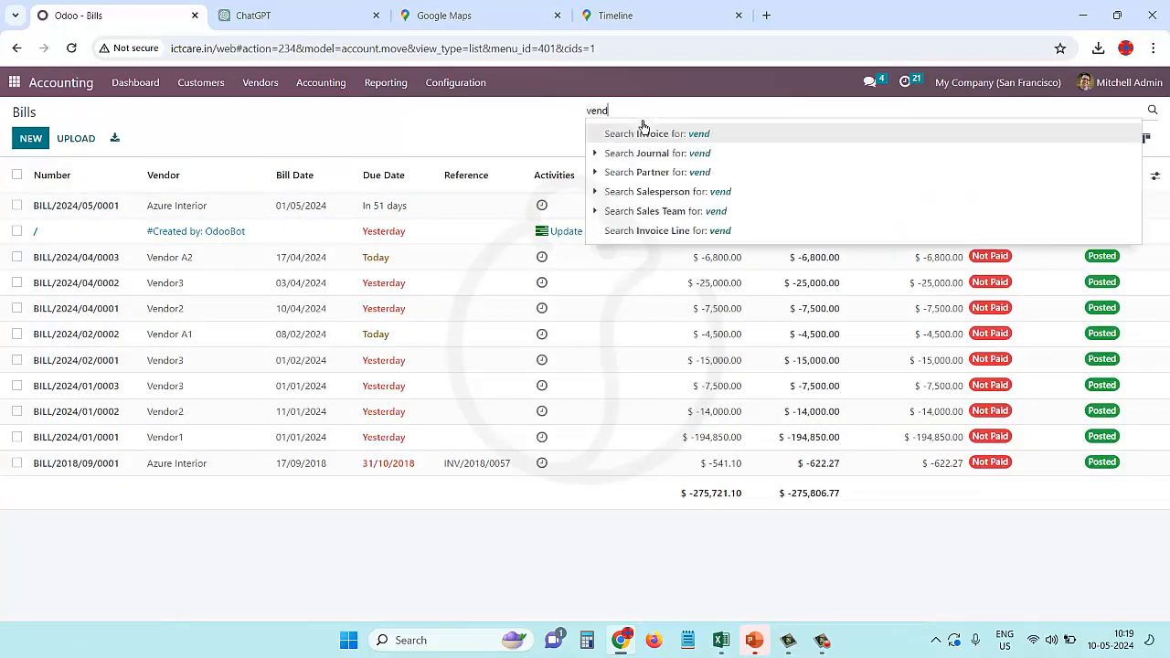
pyautogui.write('or2')
pyautogui.press('Return')
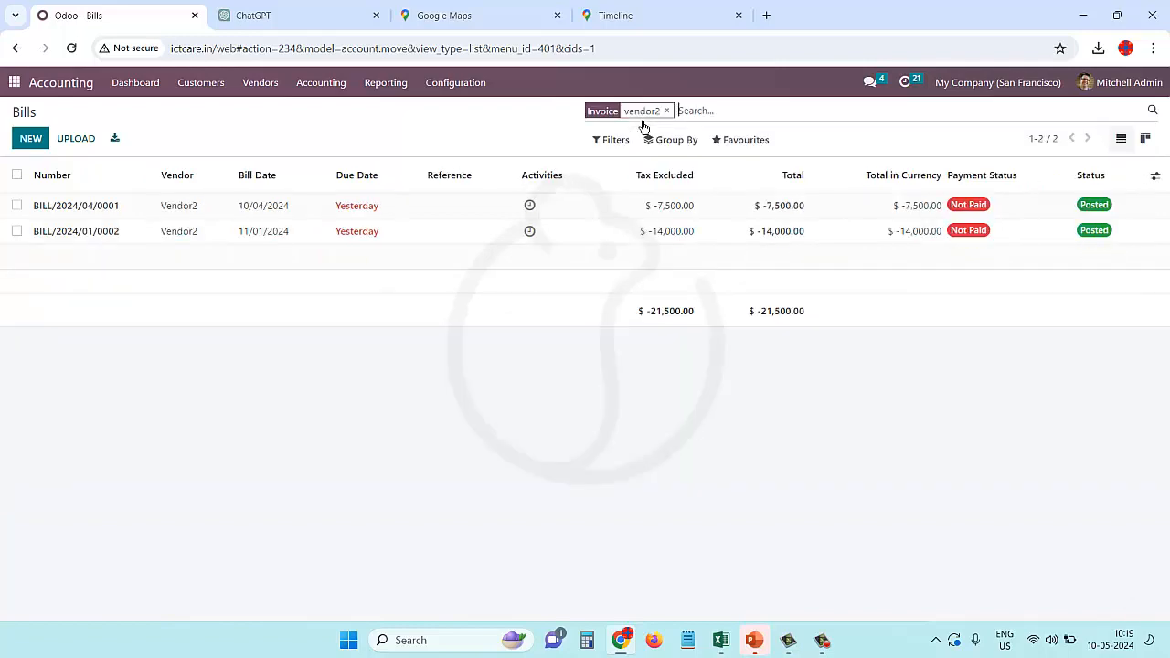
# Replace the bill search with vendor1 and open that vendor's bill to review its invoice lines
pyautogui.click(681, 111)
pyautogui.write('vendor2')
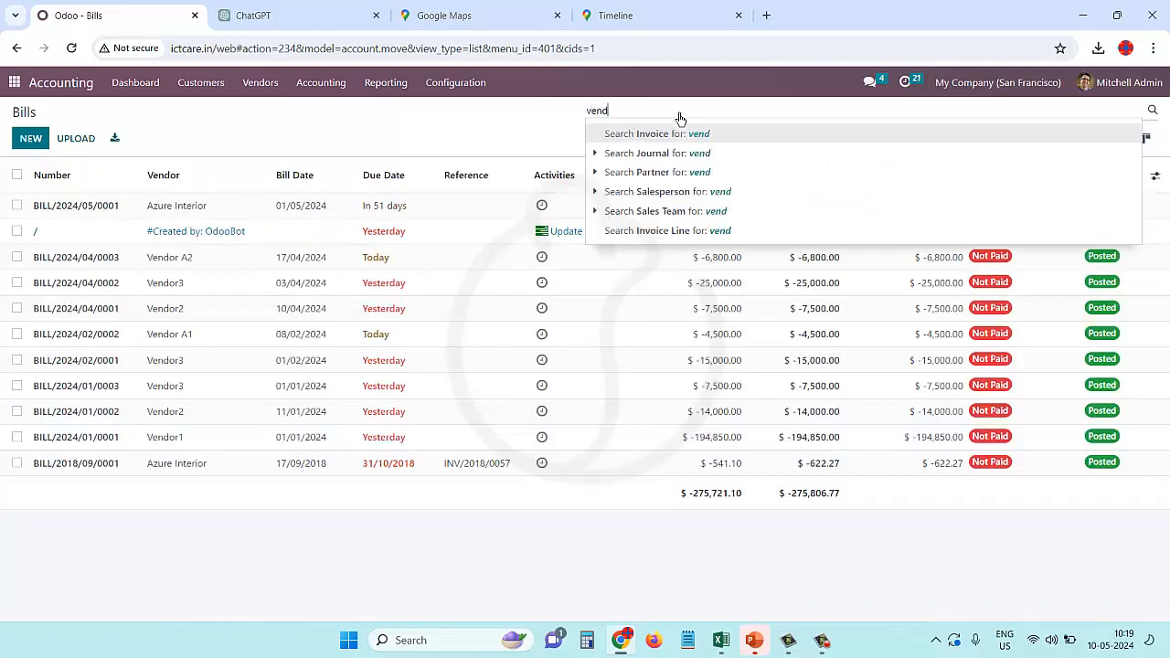
pyautogui.press('Return')
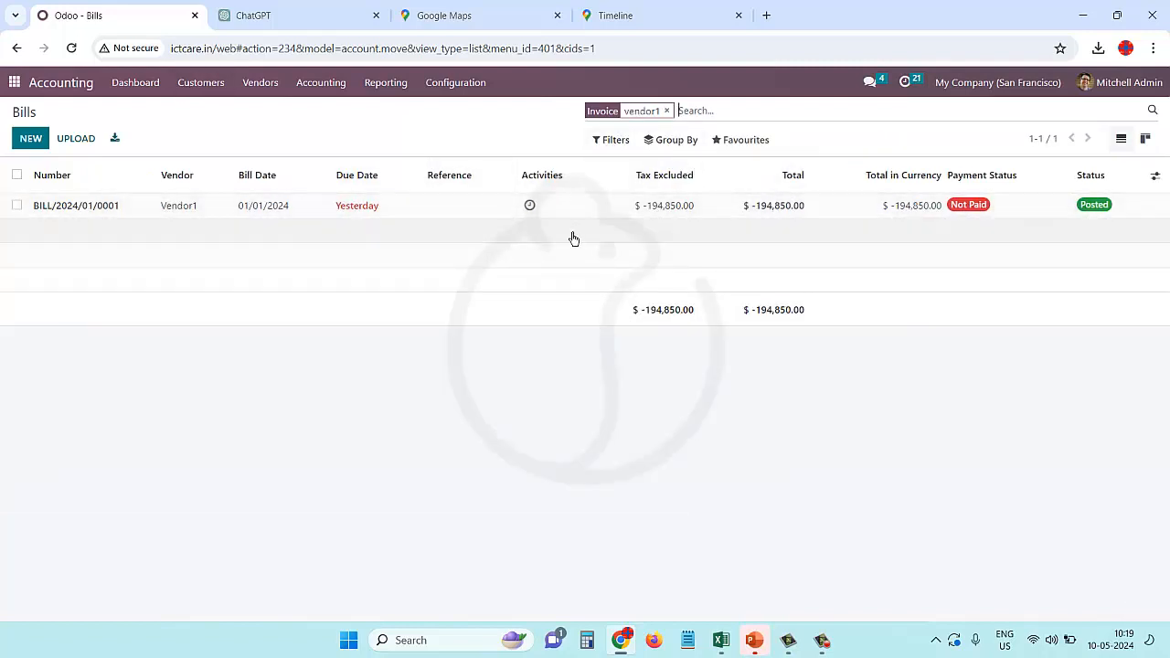
pyautogui.click(17, 206)
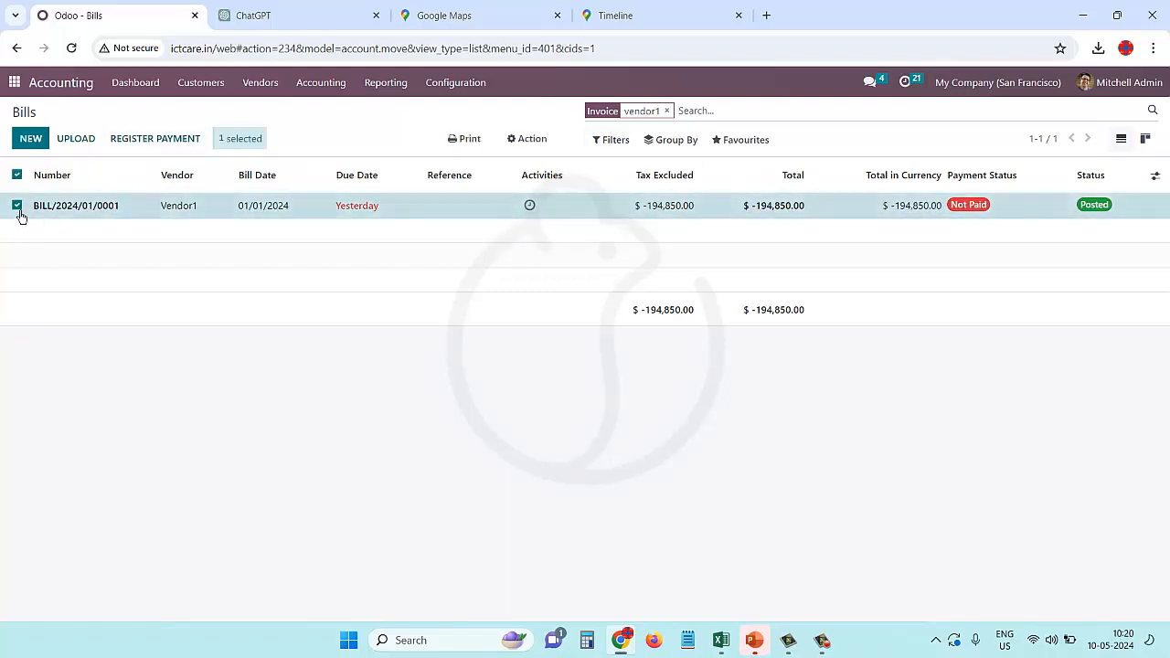
pyautogui.click(120, 216)
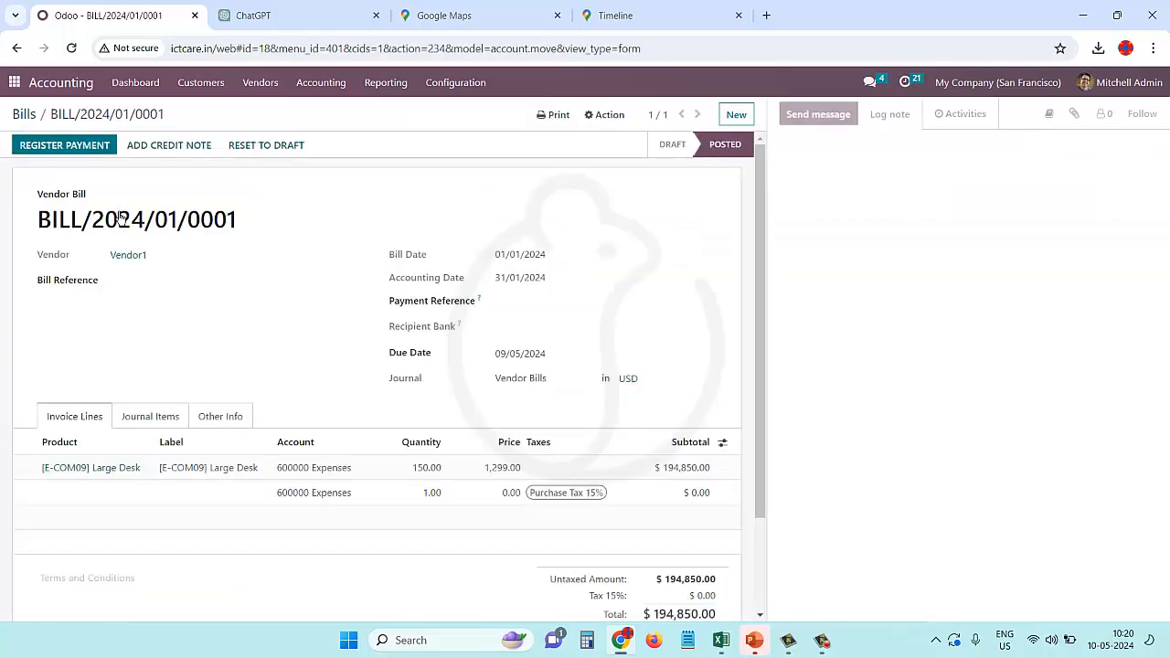
pyautogui.scroll(-3, 311, 349)
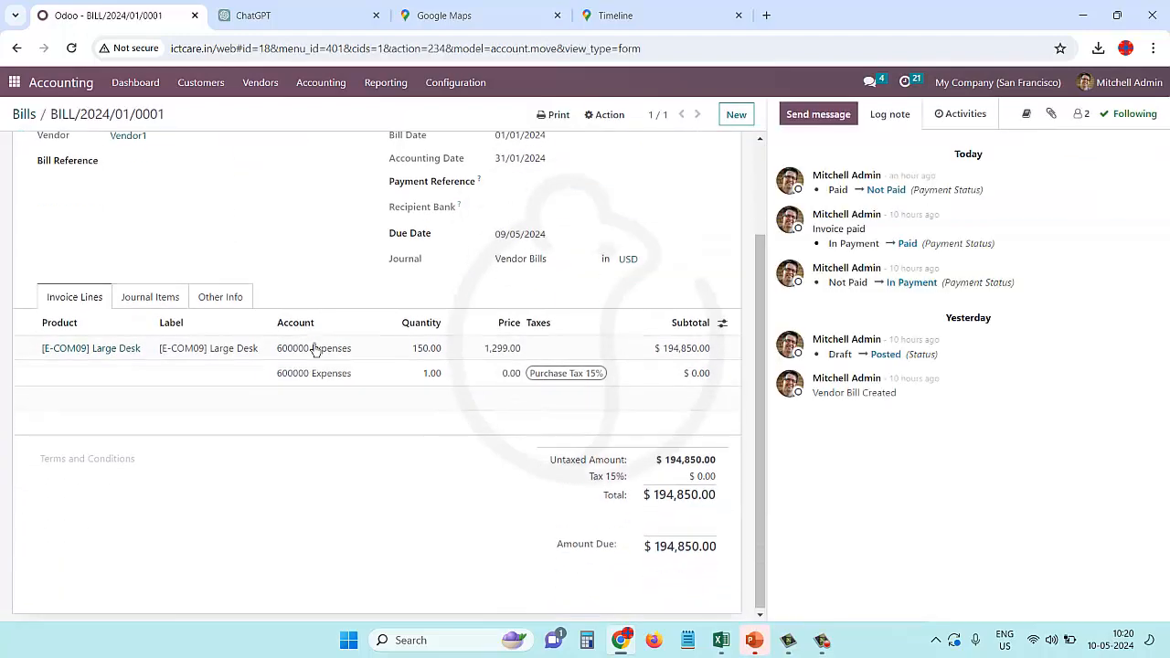
pyautogui.scroll(3, 293, 384)
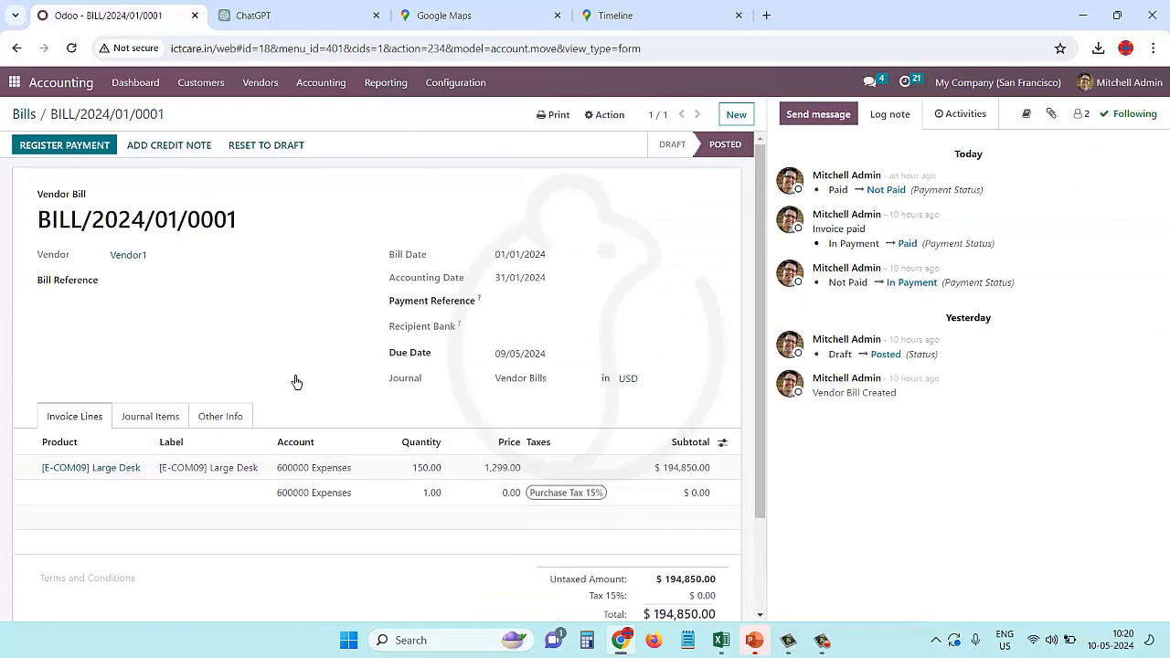
# Register a payment for the full amount of Vendor1's bill using the Federal Bank Transactions journal
pyautogui.click(69, 154)
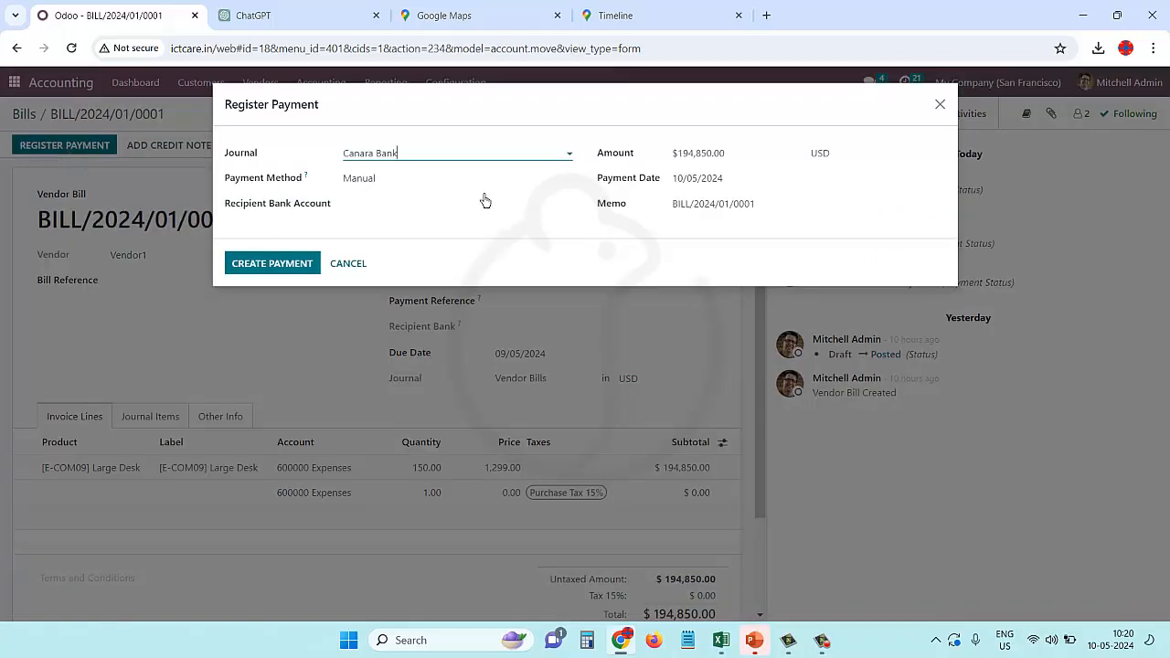
pyautogui.click(576, 158)
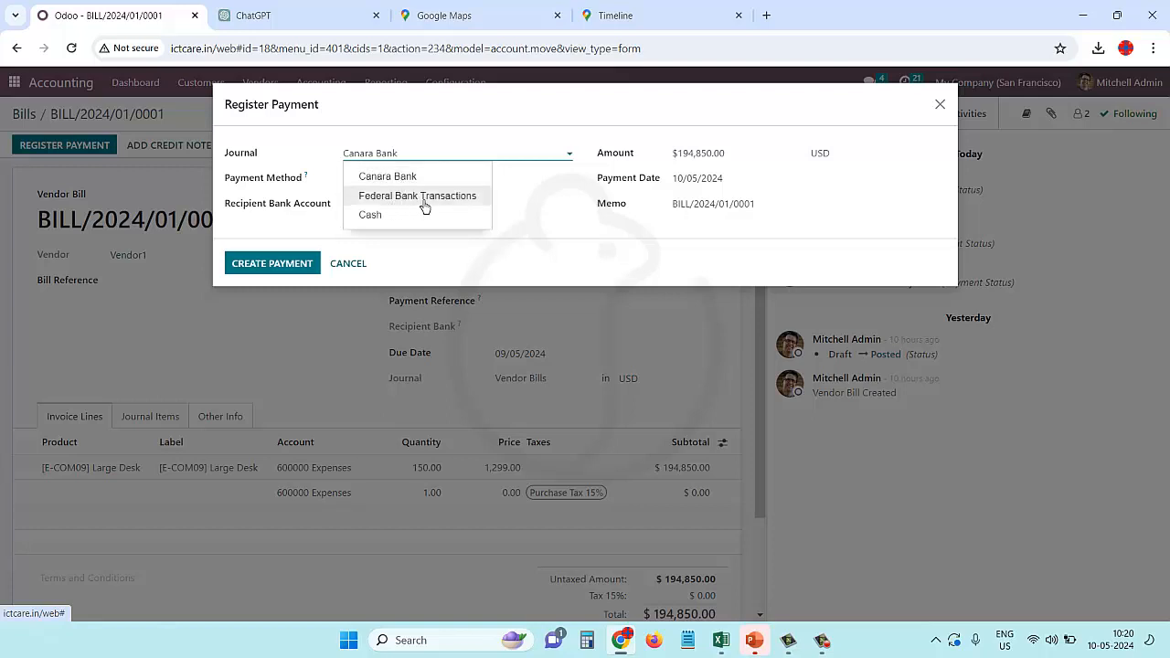
pyautogui.click(425, 197)
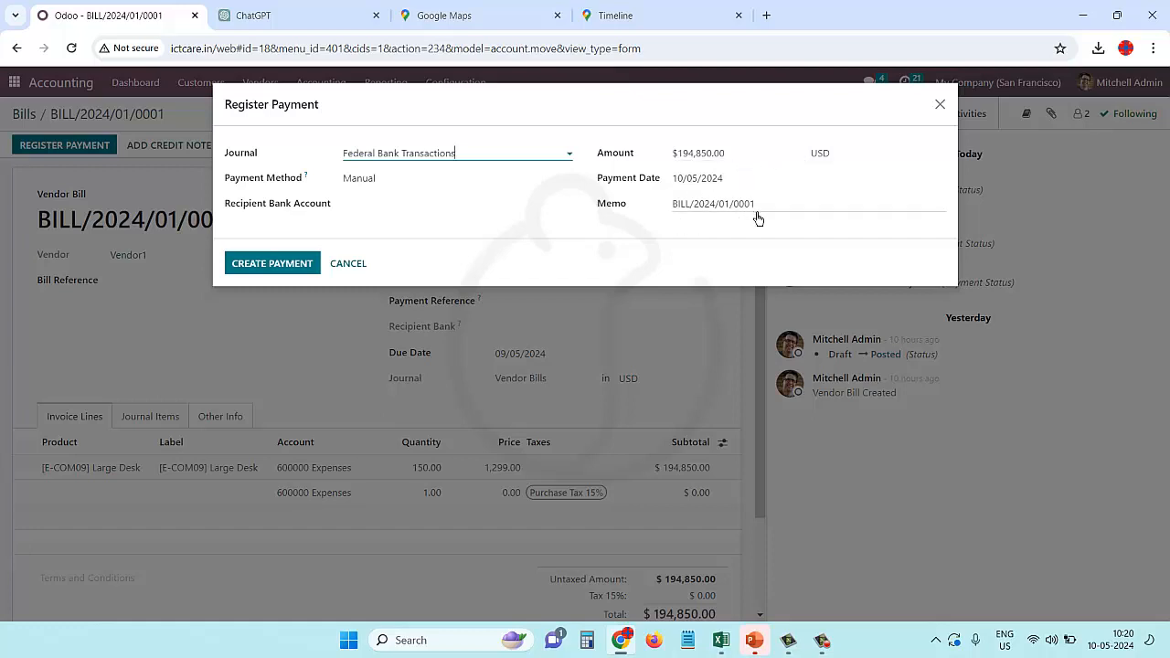
pyautogui.moveTo(768, 209); pyautogui.dragTo(664, 208)
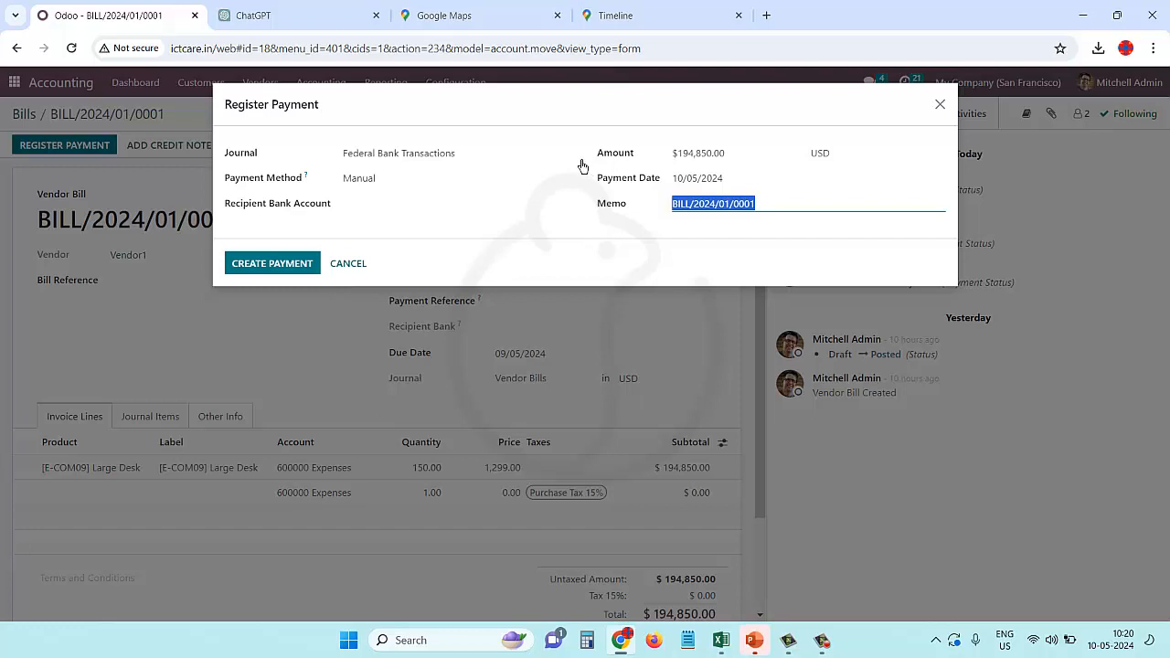
pyautogui.click(294, 272)
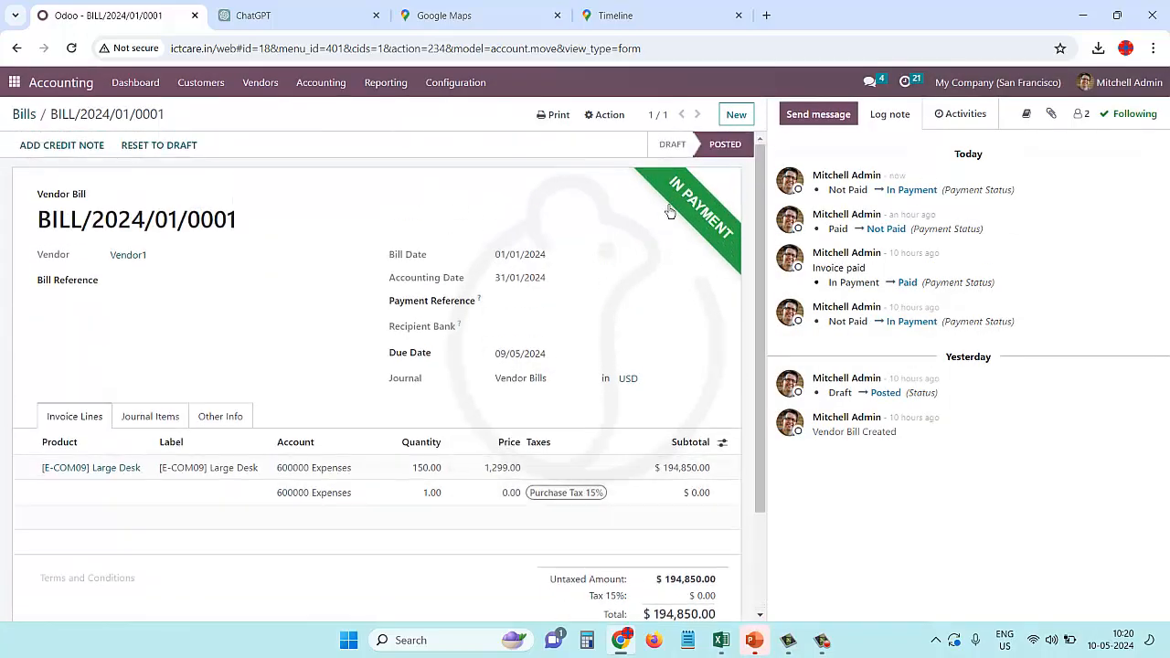
# Check the bill's payment status and amount due, and view the journal entry info of the registered payment
pyautogui.scroll(-2, 632, 330)
pyautogui.scroll(2, 657, 320)
pyautogui.scroll(-2, 709, 320)
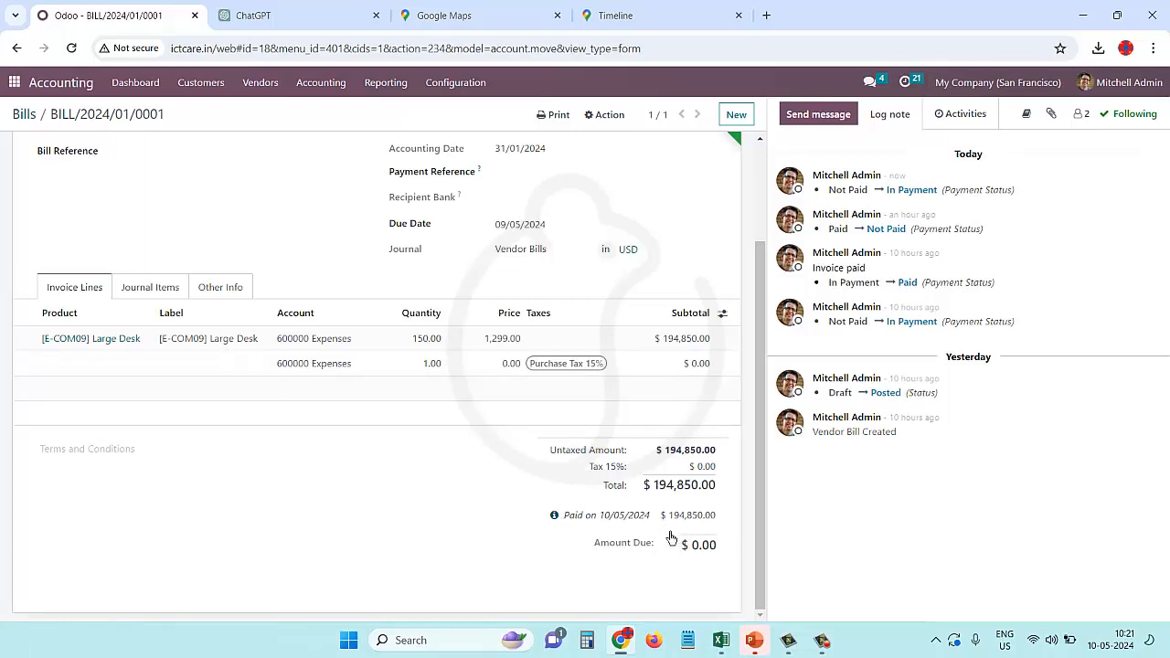
pyautogui.click(558, 517)
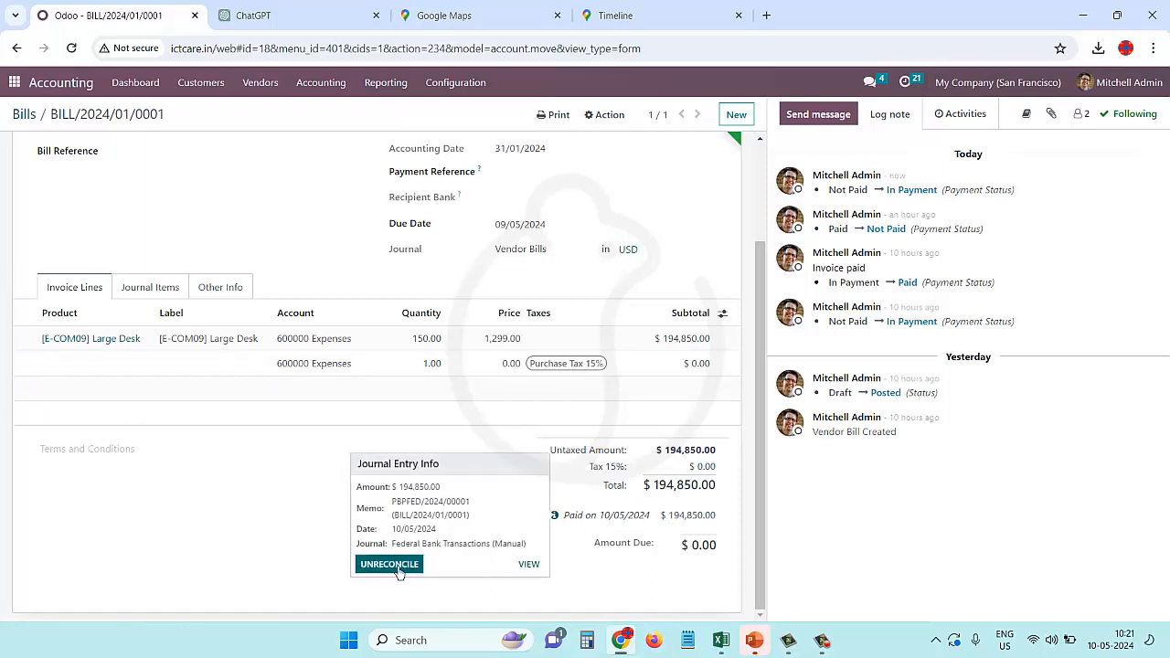
pyautogui.click(310, 518)
pyautogui.scroll(3, 688, 261)
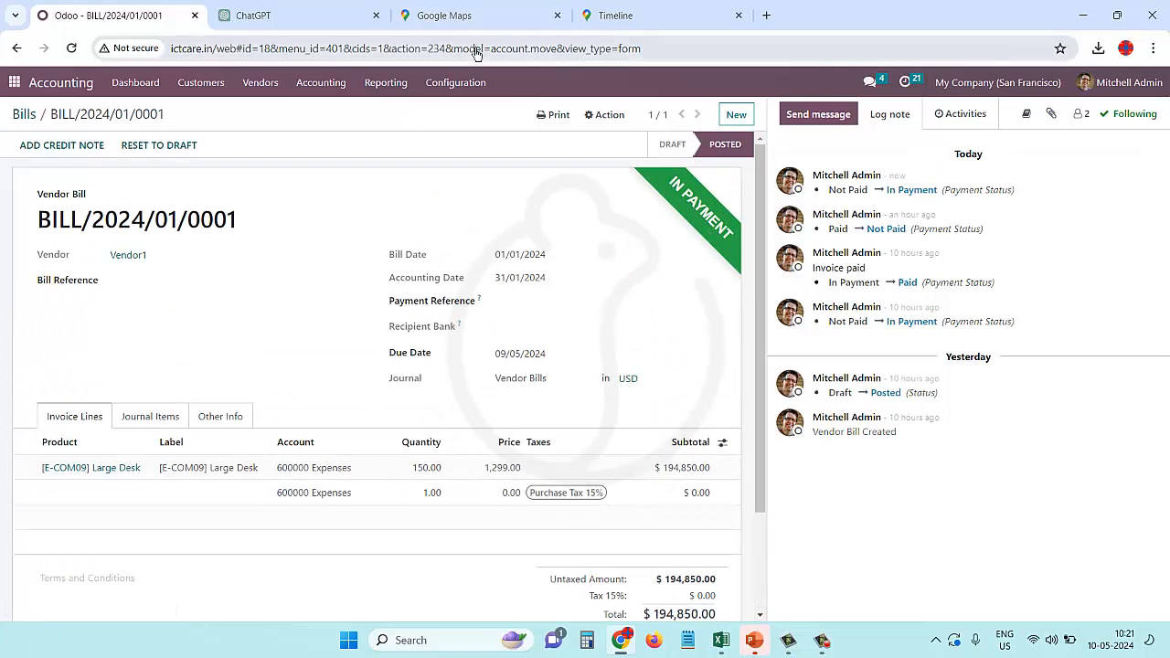
# Open the General Ledger and examine the credit posted to the Outstanding Payments account
pyautogui.click(397, 87)
pyautogui.click(422, 259)
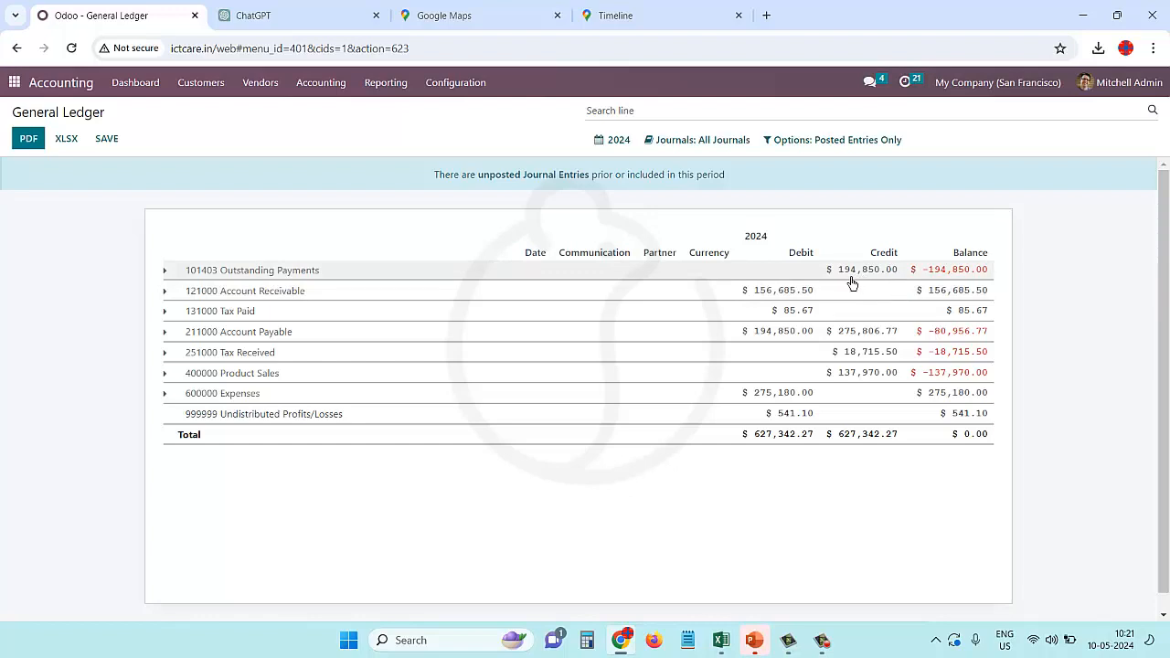
pyautogui.moveTo(841, 272); pyautogui.dragTo(904, 290)
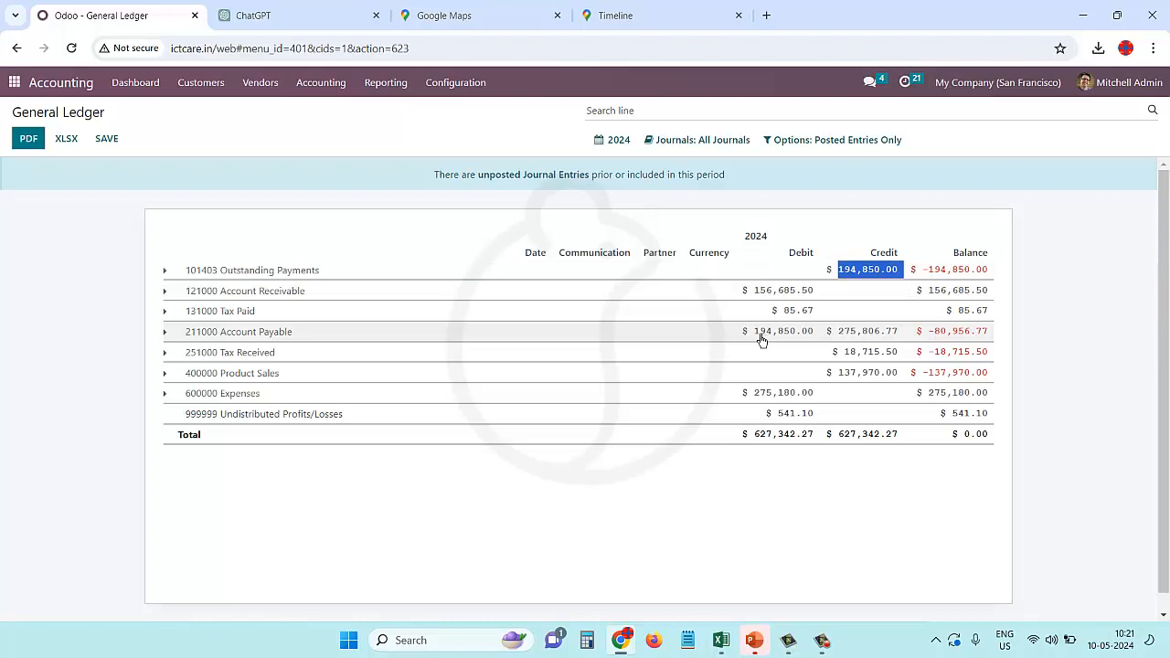
# Compare the Account Payable debit with the Outstanding Payments credit in the General Ledger
pyautogui.moveTo(755, 335); pyautogui.dragTo(851, 350)
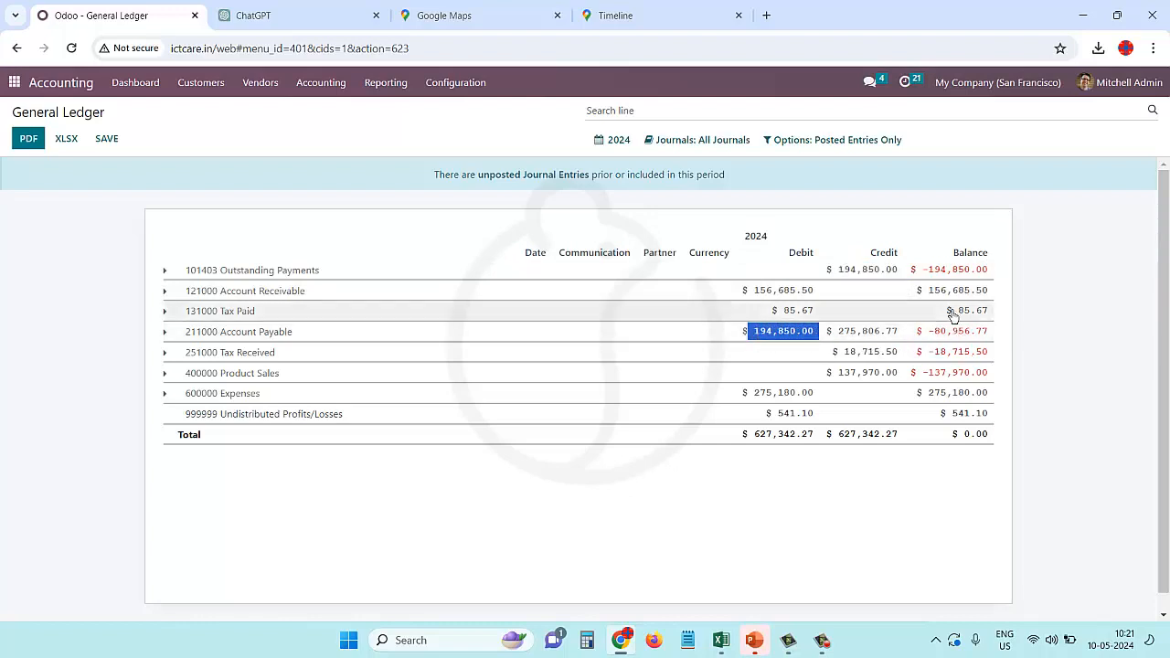
pyautogui.moveTo(839, 270); pyautogui.dragTo(906, 284)
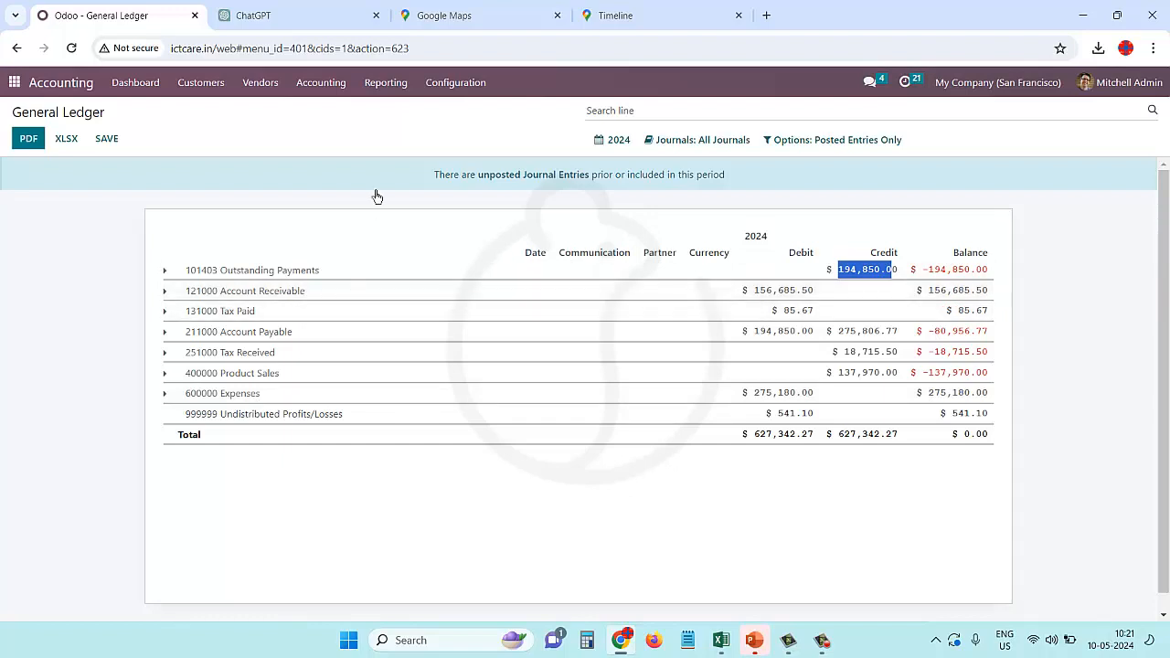
# Open the unreconciled entries from Reconciliation and start reconciling Vendor1's payment line on the Outstanding Payments account
pyautogui.click(345, 89)
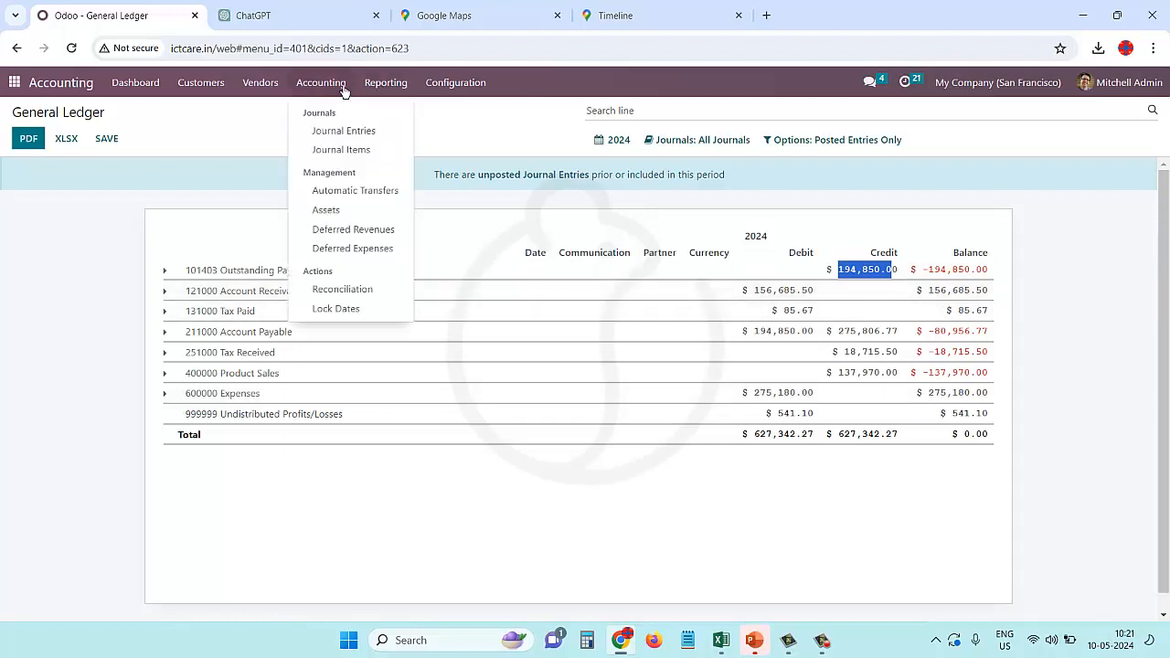
pyautogui.click(340, 290)
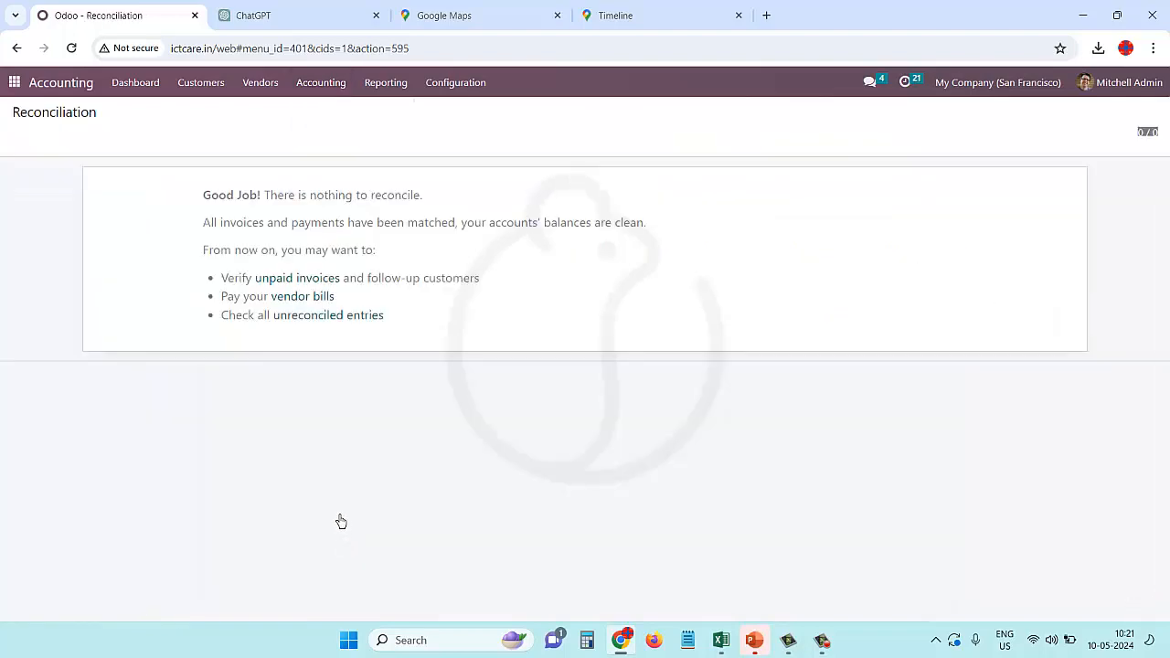
pyautogui.click(337, 320)
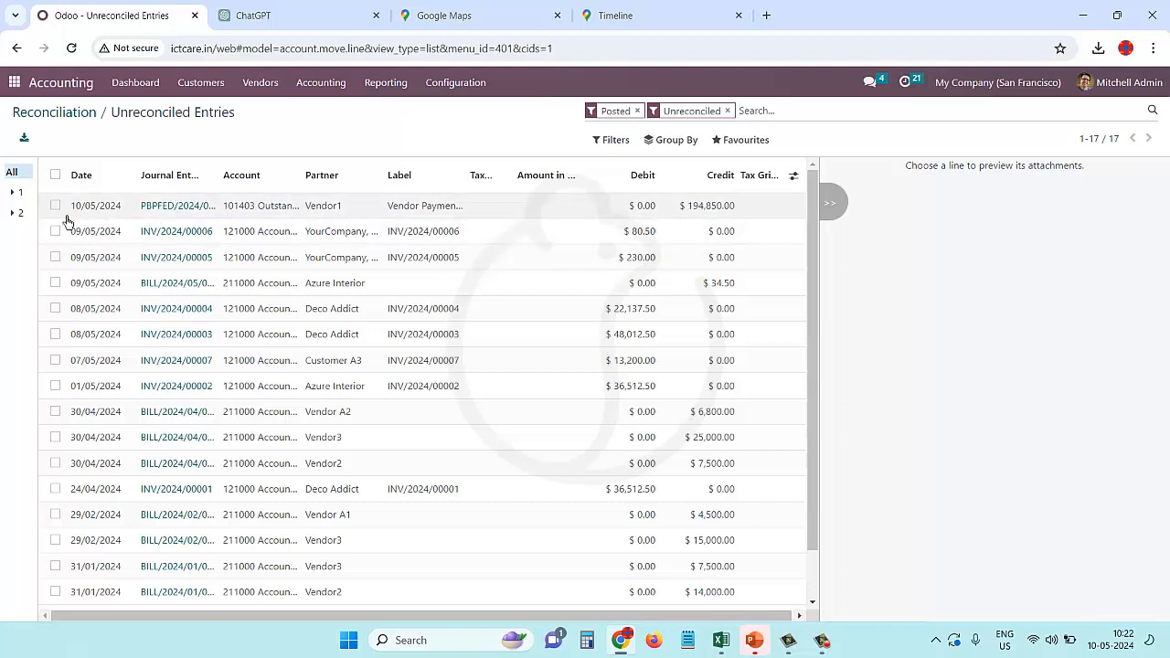
pyautogui.click(56, 206)
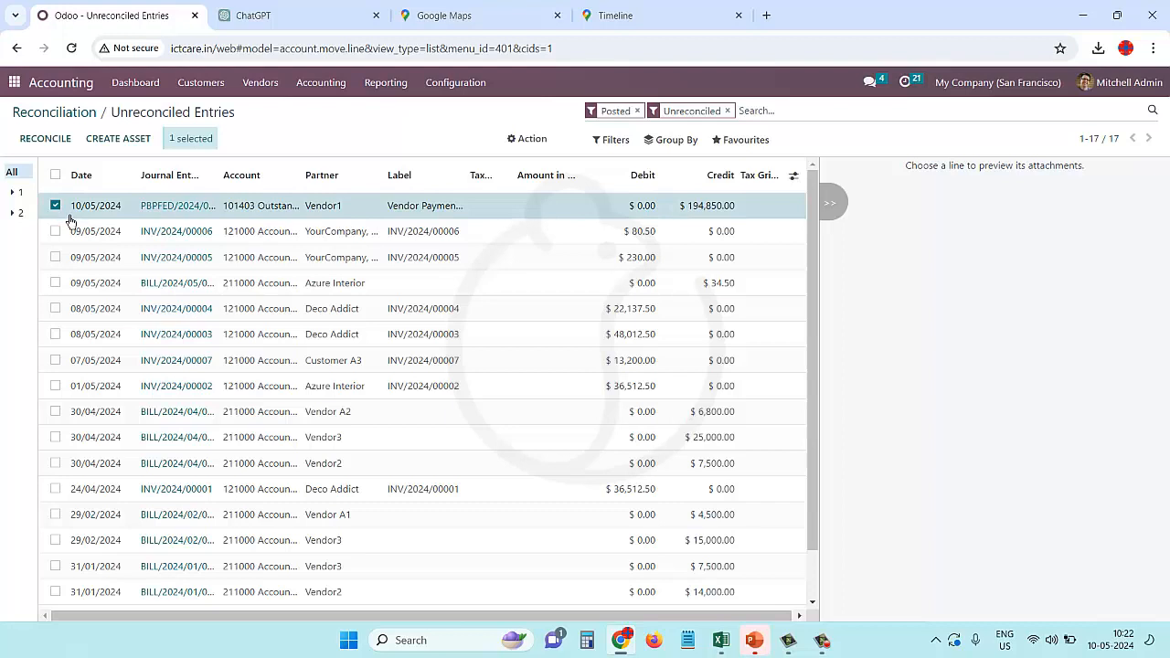
pyautogui.click(53, 145)
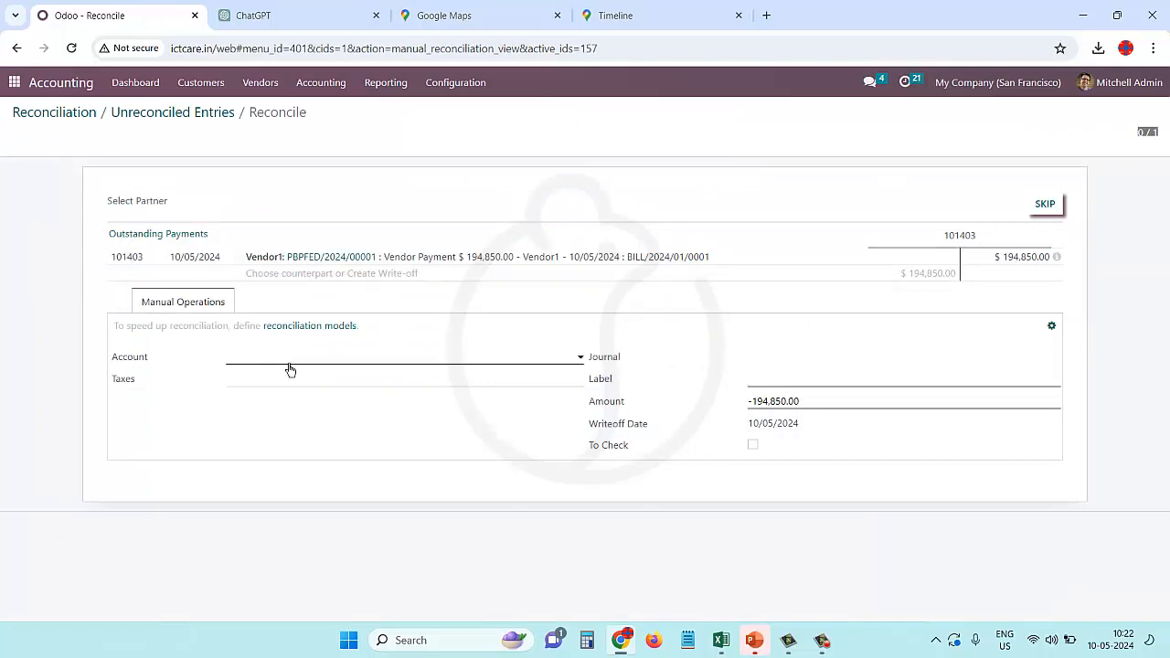
# Reconcile the payment against 101414 Federal Bank Account, with the Miscellaneous Operations journal and the label "Vendor payments"
pyautogui.click(341, 365)
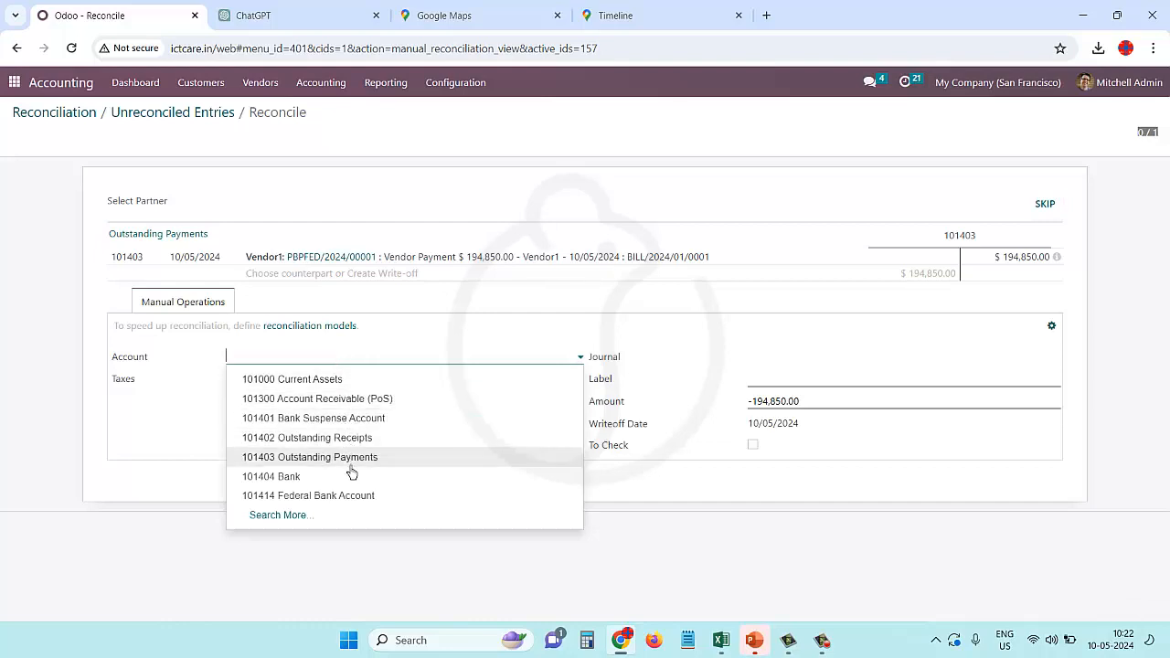
pyautogui.click(348, 498)
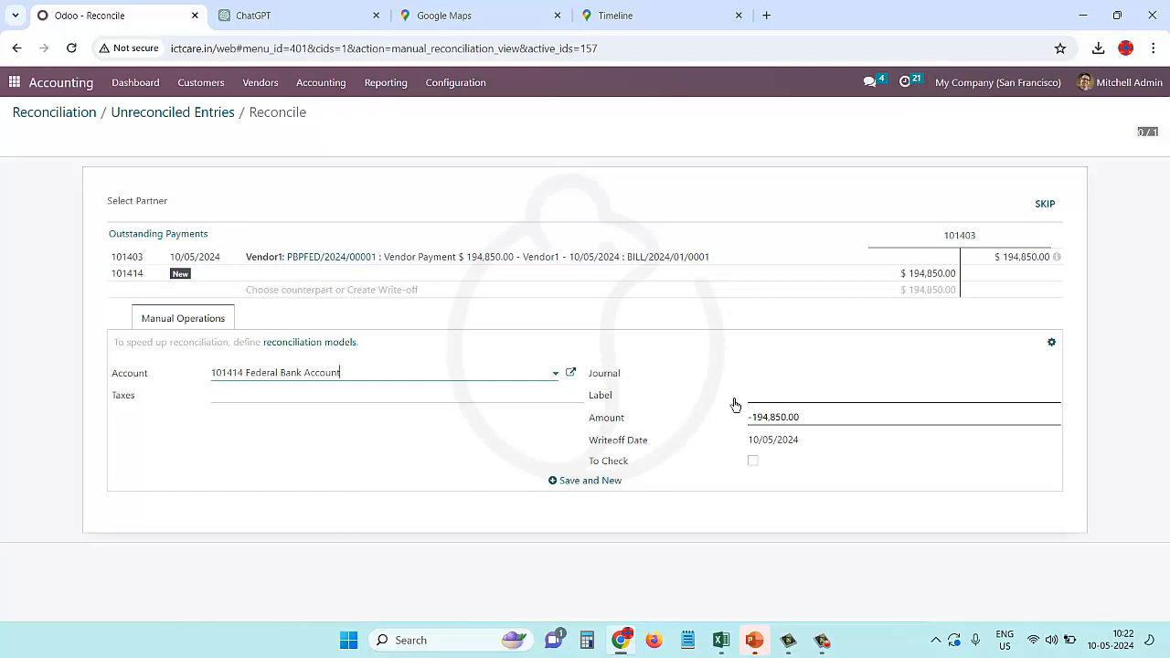
pyautogui.click(825, 380)
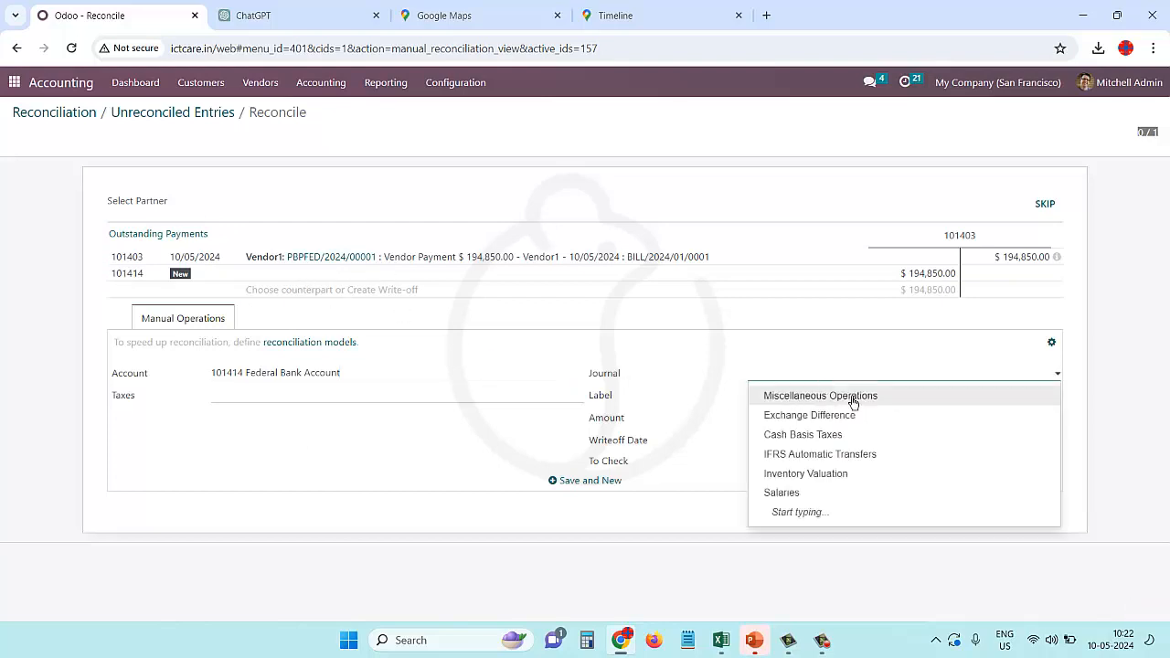
pyautogui.click(853, 400)
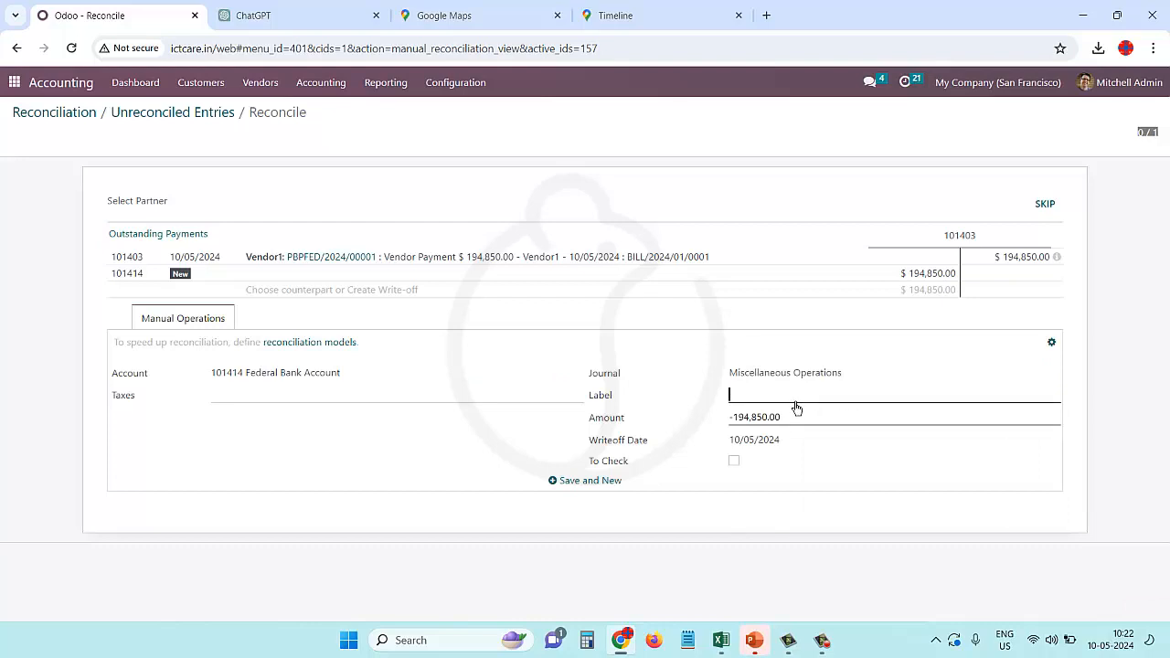
pyautogui.write('Vendor payments')
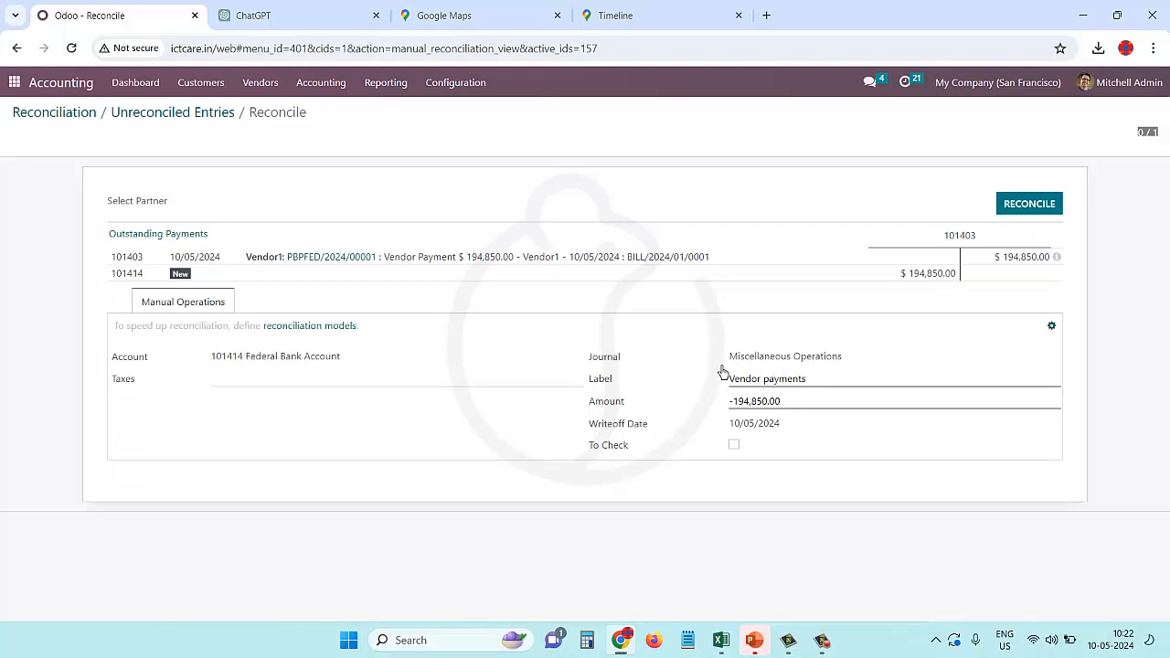
pyautogui.click(1029, 204)
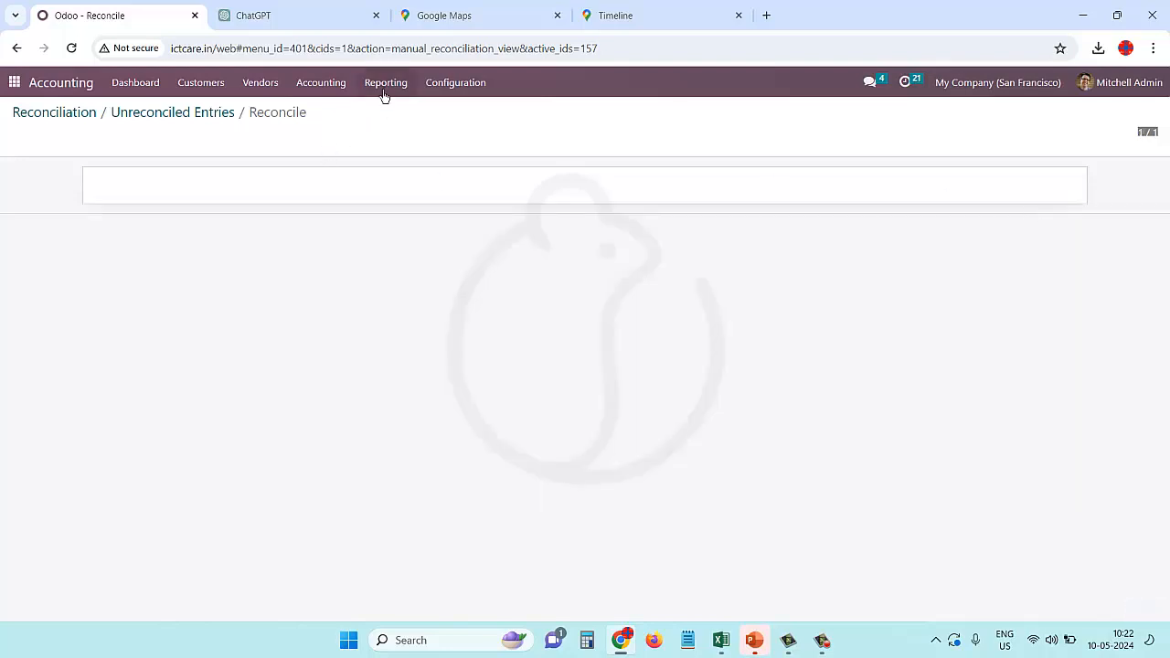
# Open the General Ledger and examine the Outstanding Payments and Federal Bank Account lines after the reconciliation
pyautogui.click(353, 91)
pyautogui.click(403, 84)
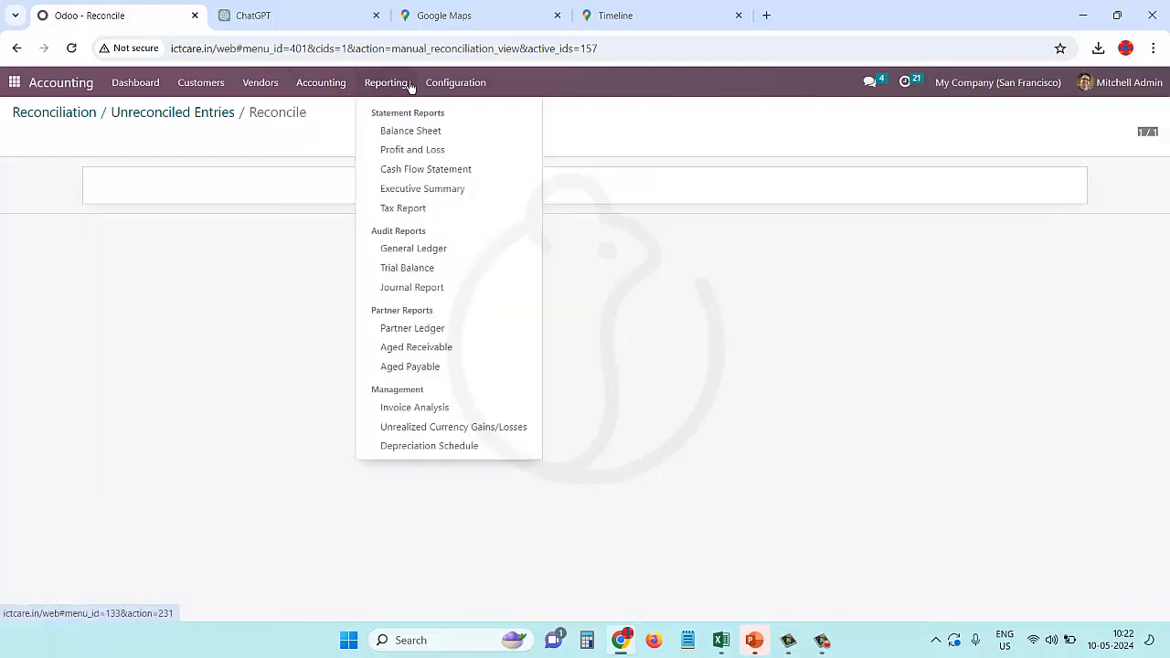
pyautogui.click(451, 258)
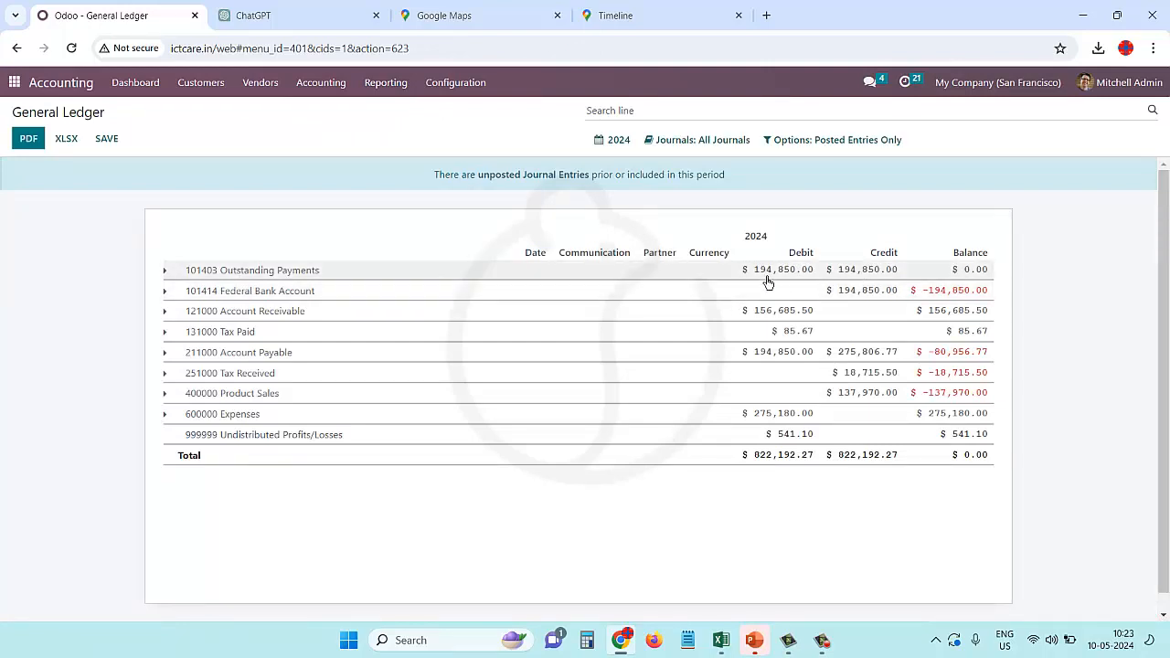
pyautogui.moveTo(756, 272); pyautogui.dragTo(1006, 282)
pyautogui.click(964, 278)
pyautogui.click(302, 333)
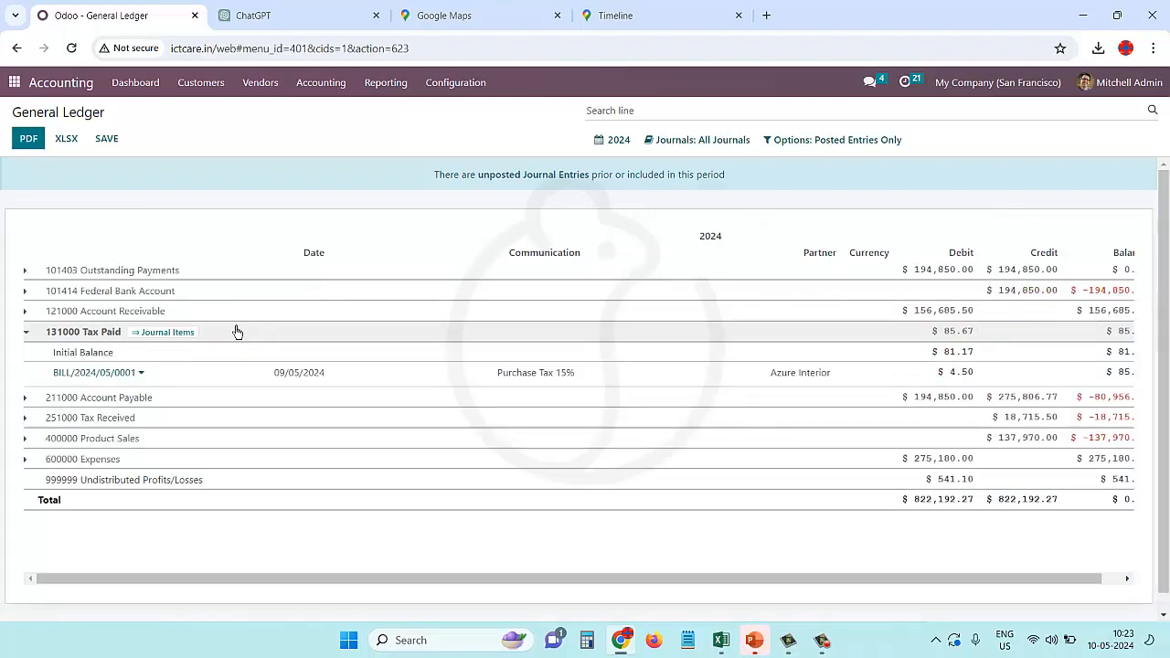
pyautogui.click(27, 333)
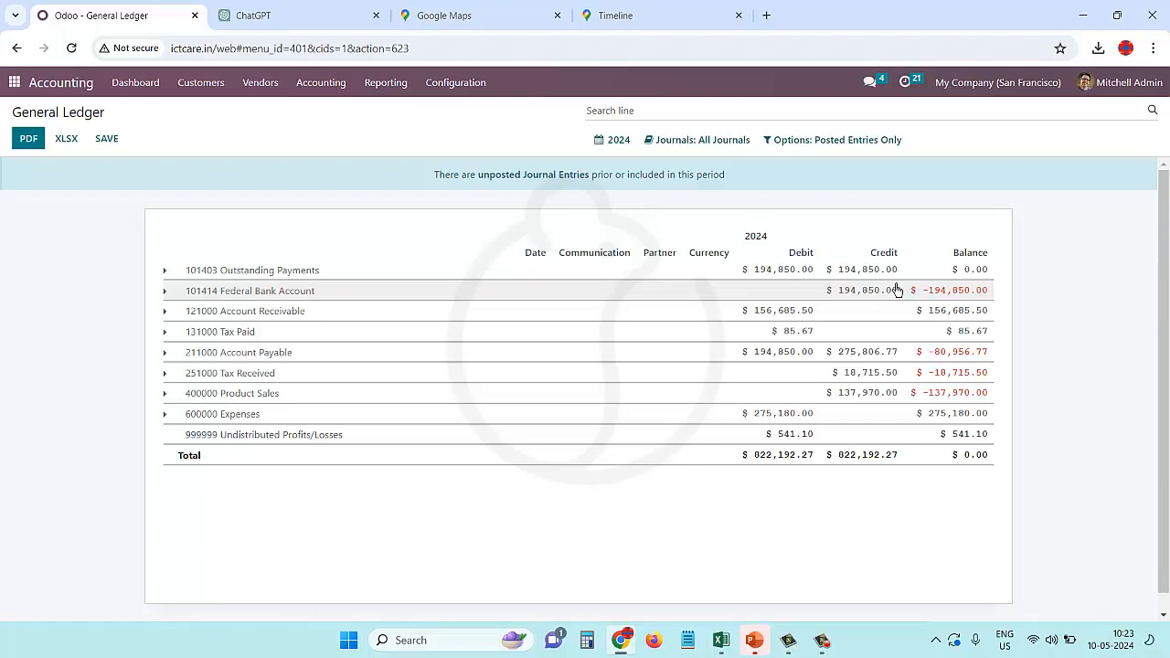
# Review the Trial Balance and the Aged Payable report for amounts still owed to vendors
pyautogui.click(375, 83)
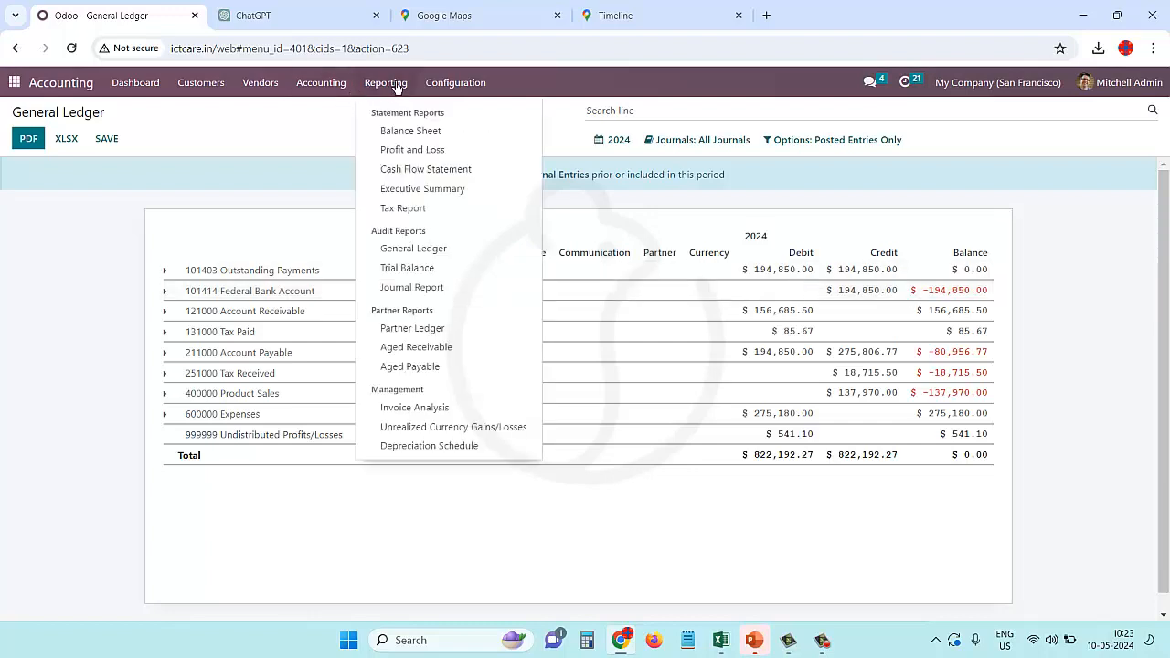
pyautogui.click(447, 273)
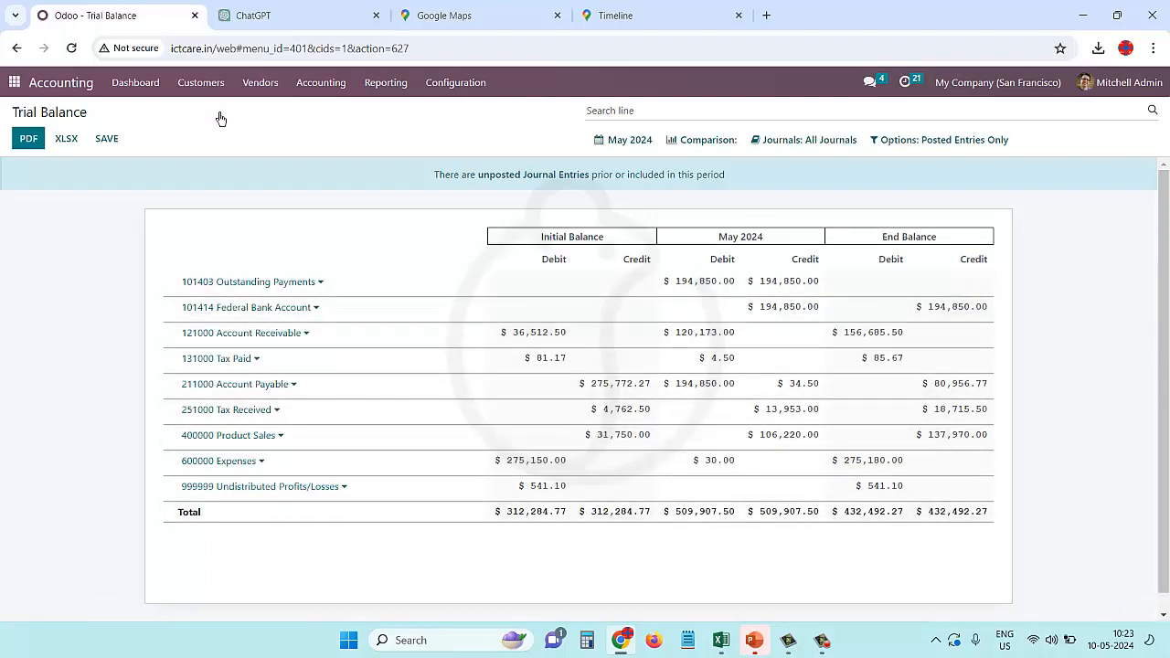
pyautogui.click(14, 83)
pyautogui.click(681, 320)
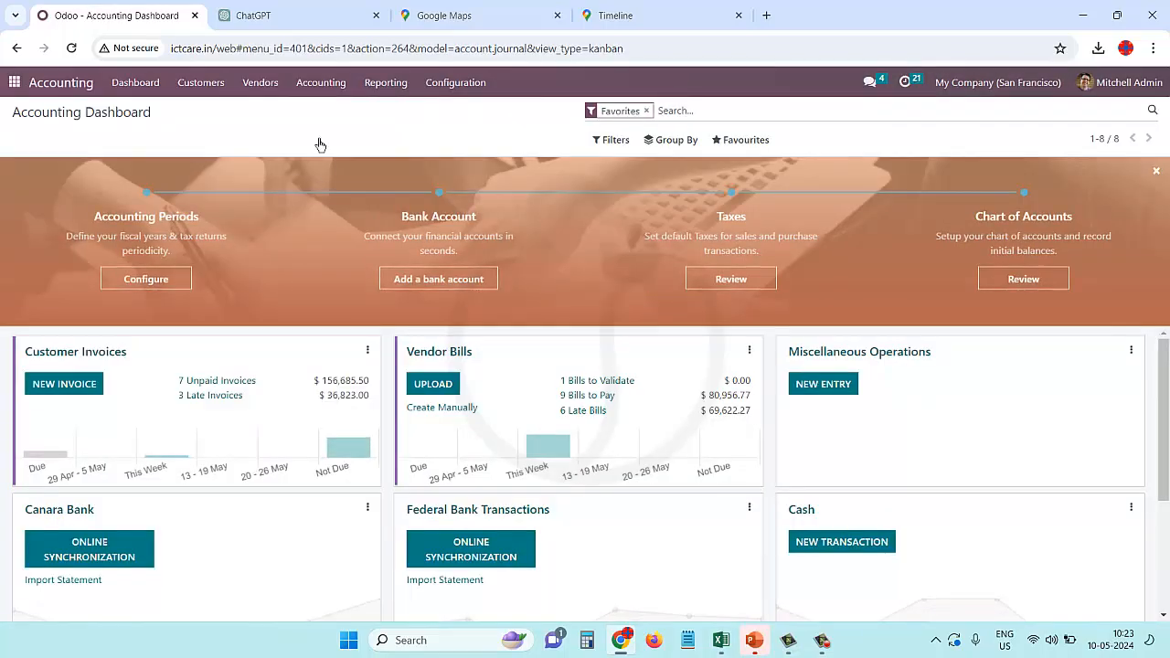
pyautogui.click(385, 82)
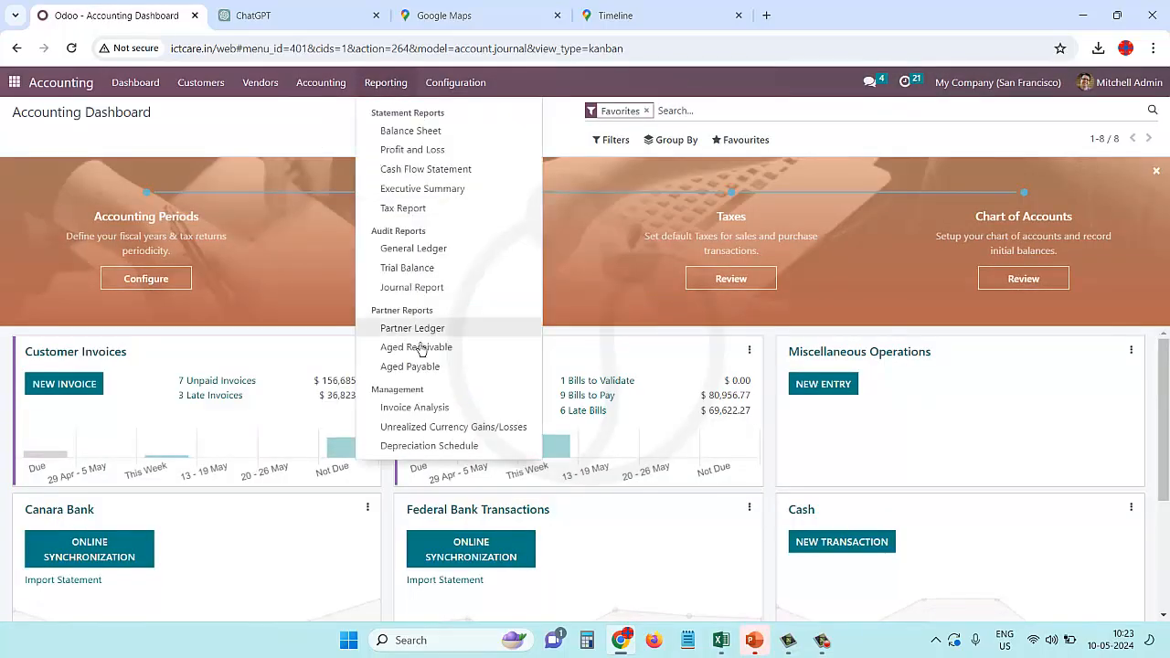
pyautogui.click(428, 375)
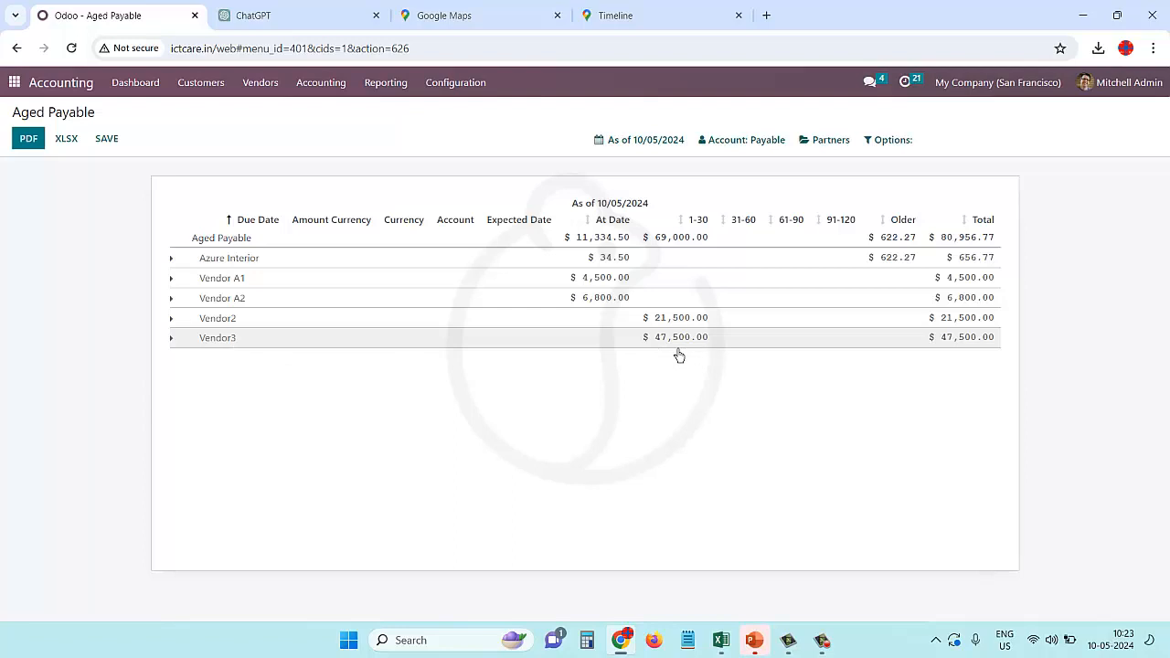
# Create a new vendor payment to Vendor3 with an amount of $47,500
pyautogui.click(261, 83)
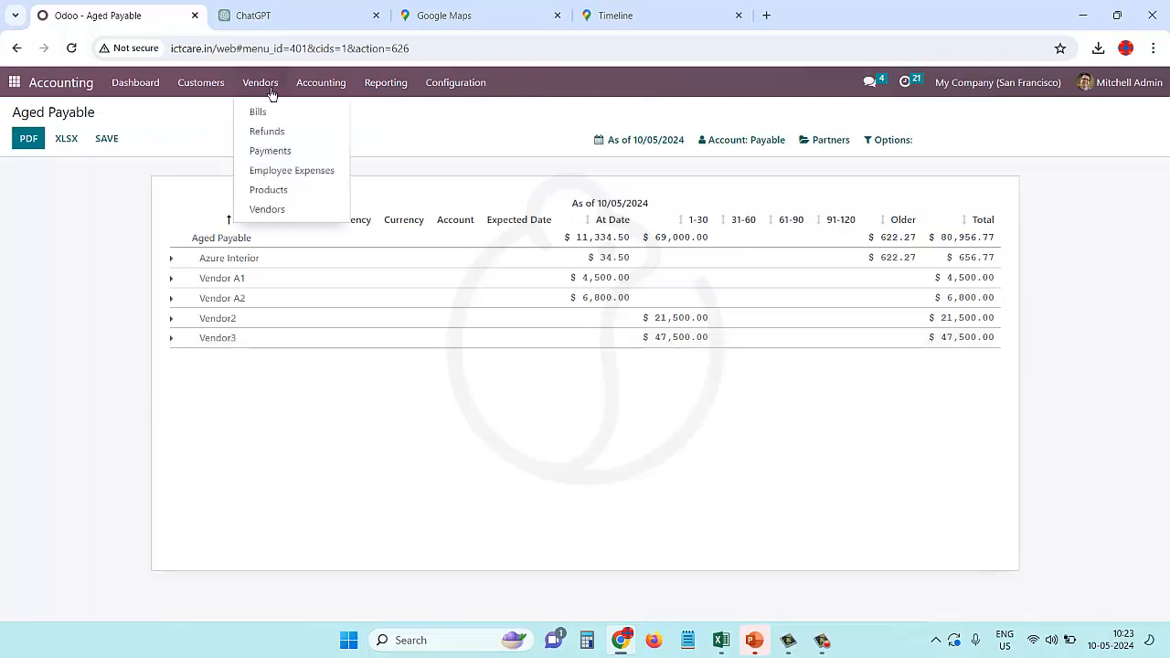
pyautogui.click(274, 154)
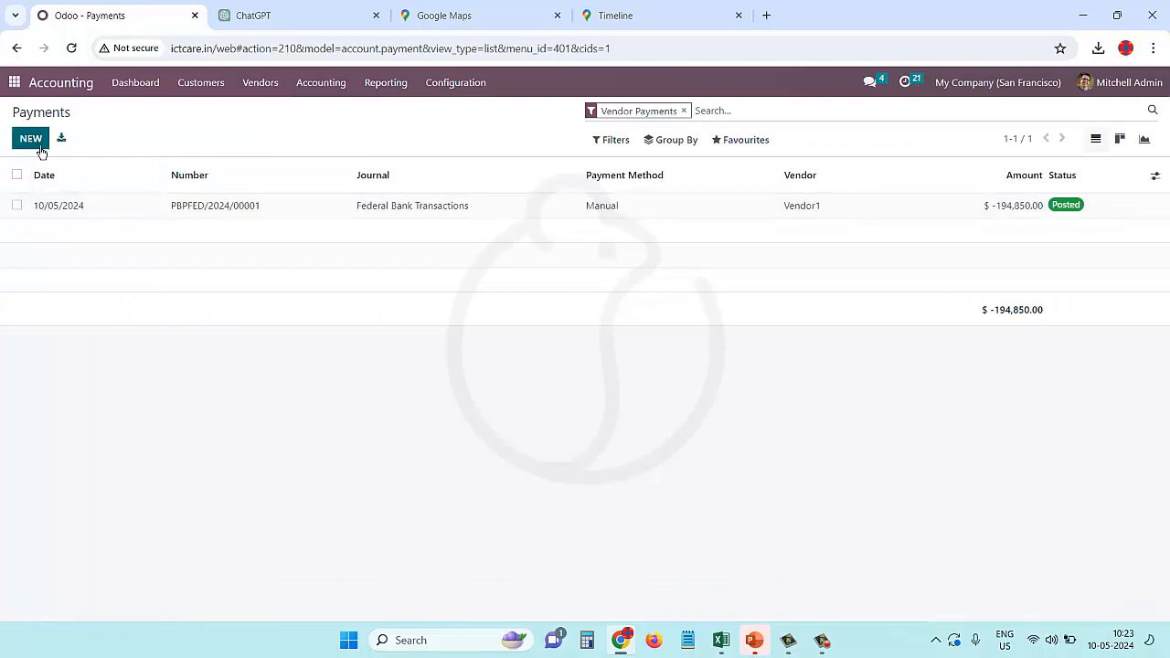
pyautogui.click(31, 139)
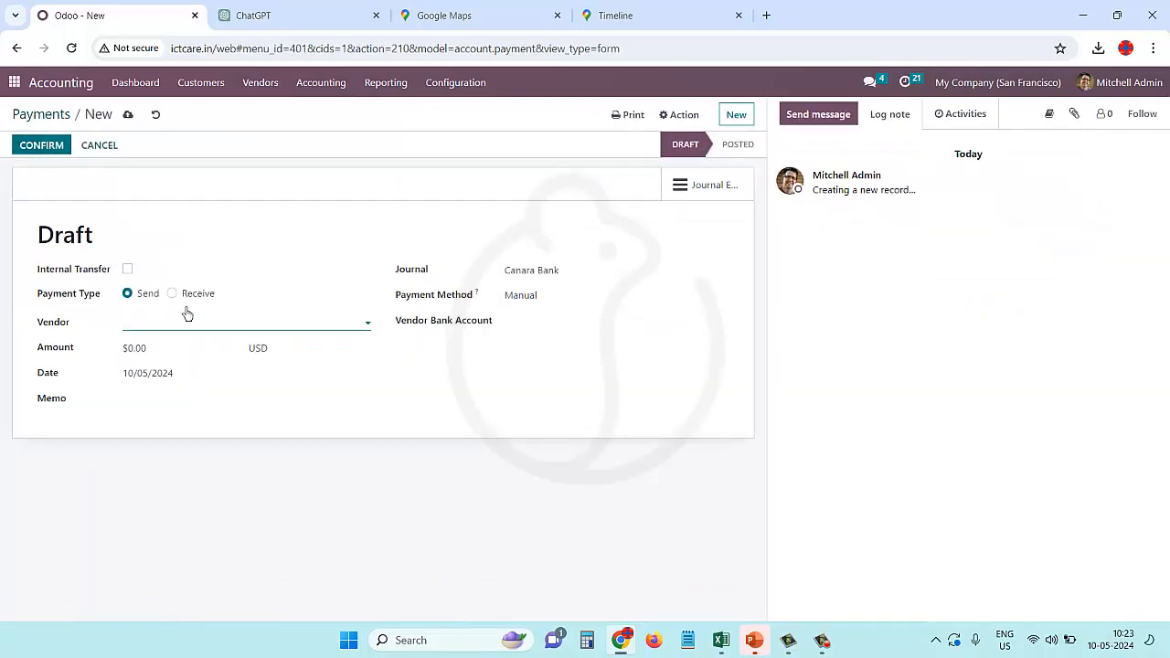
pyautogui.click(164, 333)
pyautogui.write('vendor')
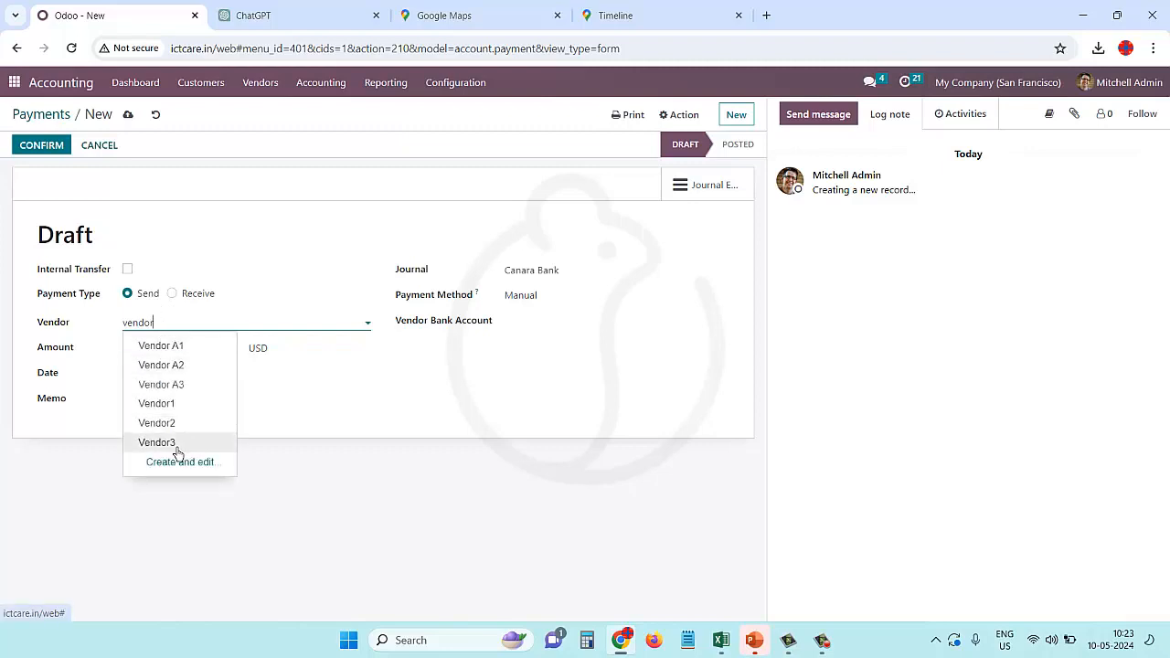
pyautogui.click(170, 442)
pyautogui.click(170, 353)
pyautogui.write('47500')
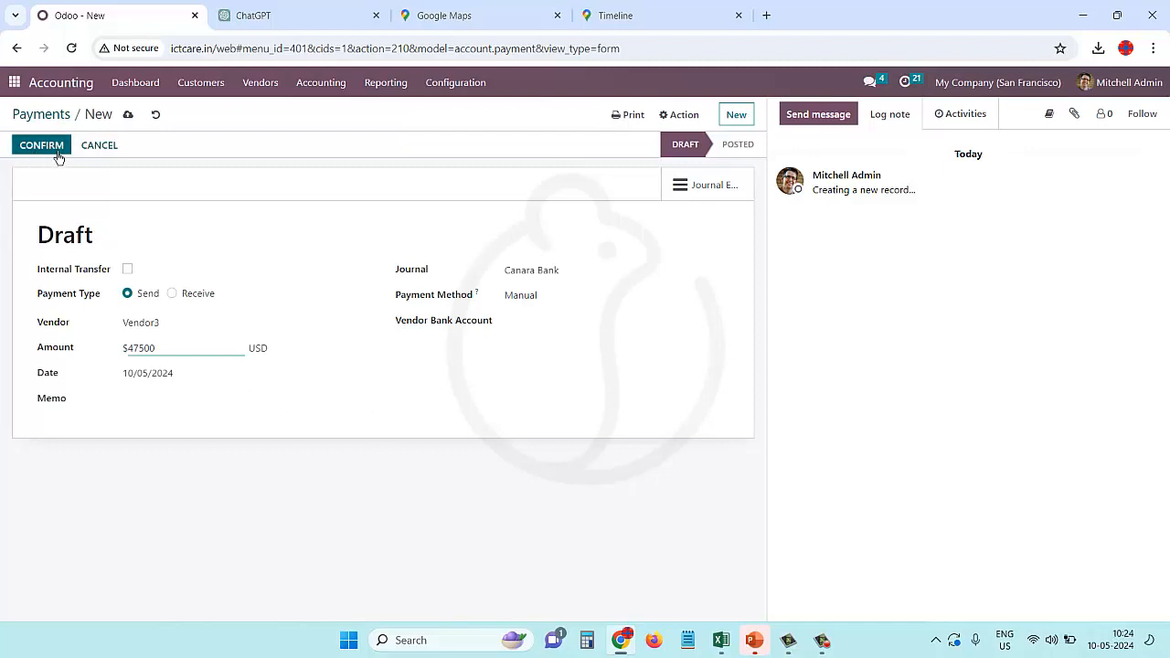
# Set the Vendor3 payment's journal to Federal Bank Transactions and confirm the payment
pyautogui.click(586, 278)
pyautogui.click(583, 314)
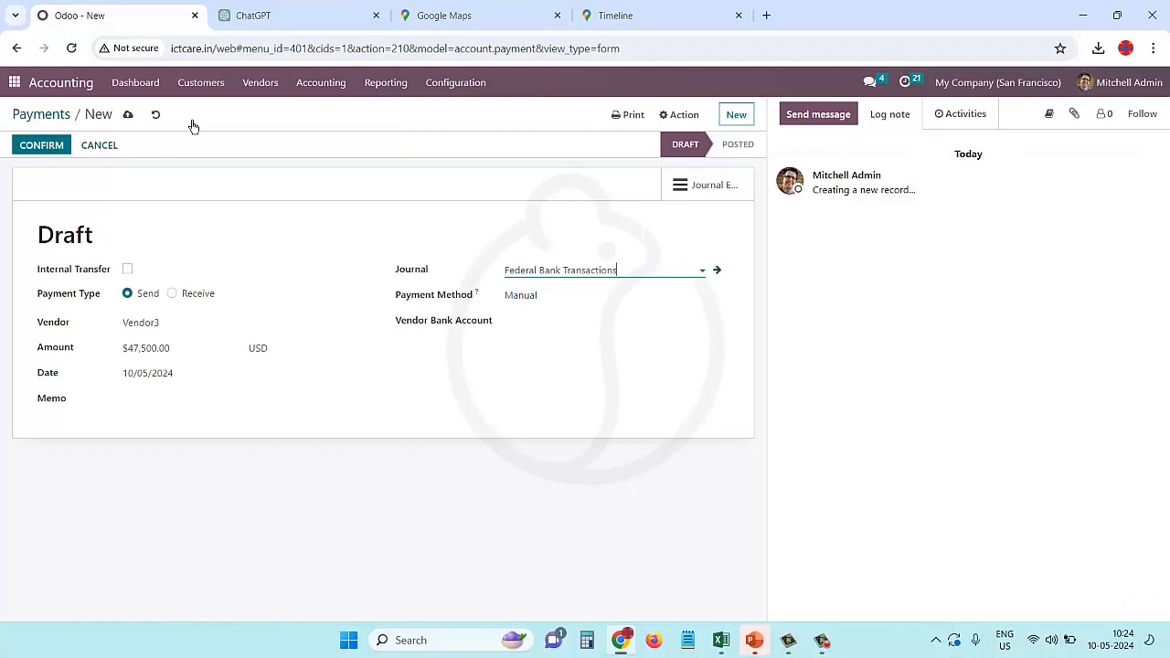
pyautogui.click(54, 146)
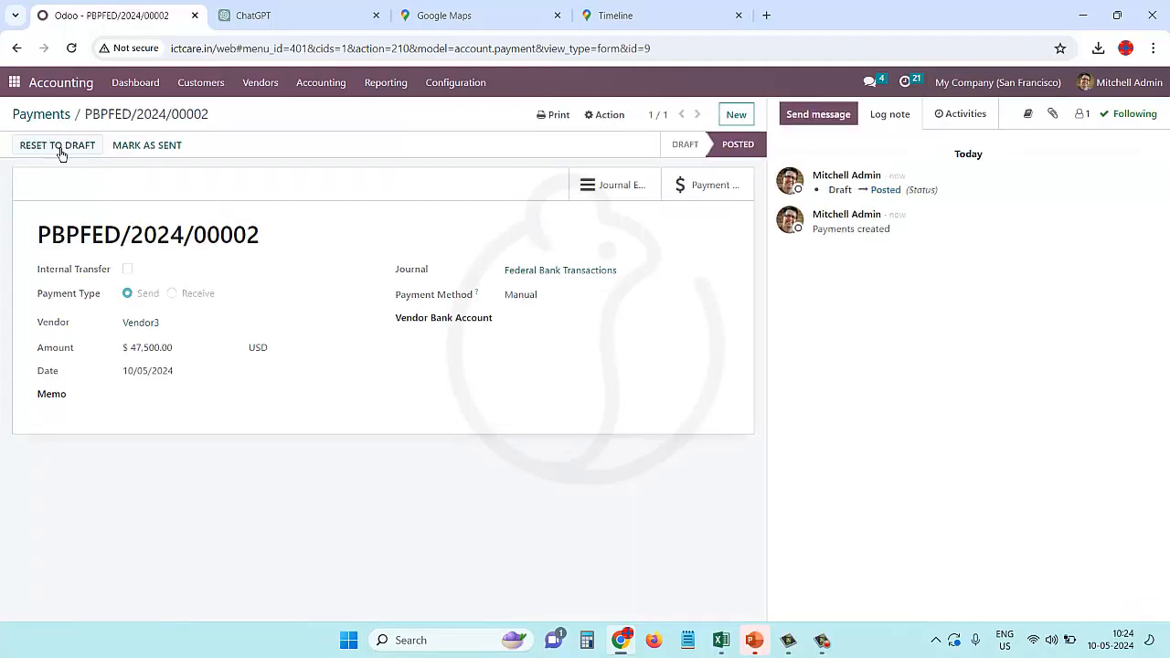
# Check the General Ledger for the Vendor3 payment's effect and the vendor bills list for payment statuses
pyautogui.click(399, 87)
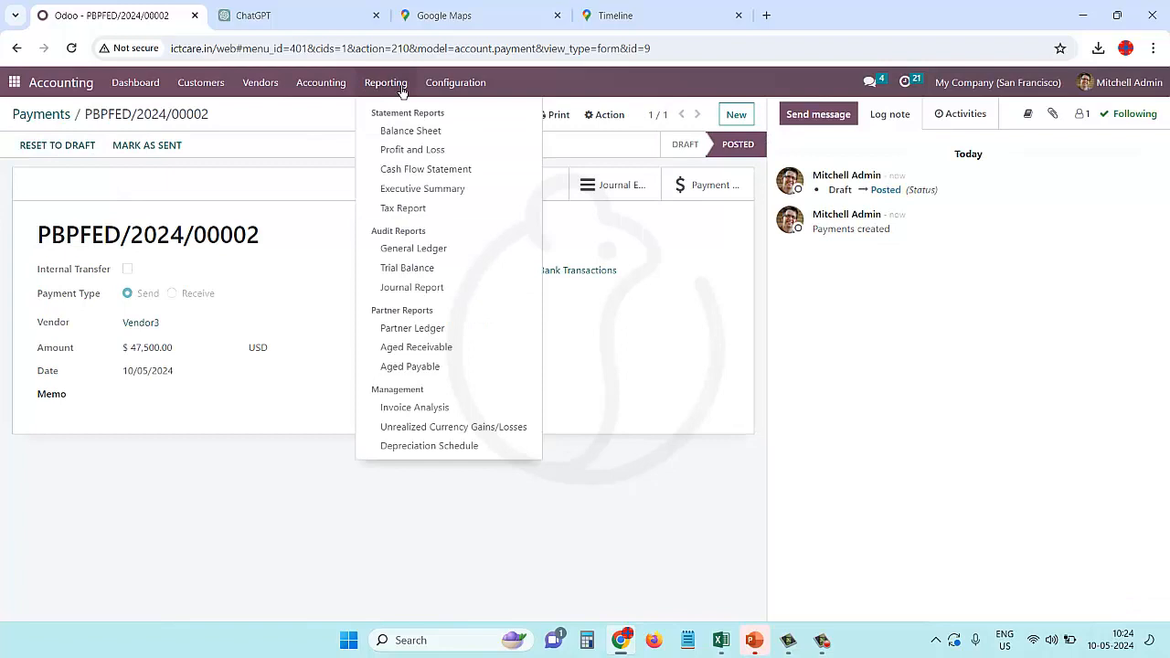
pyautogui.click(418, 259)
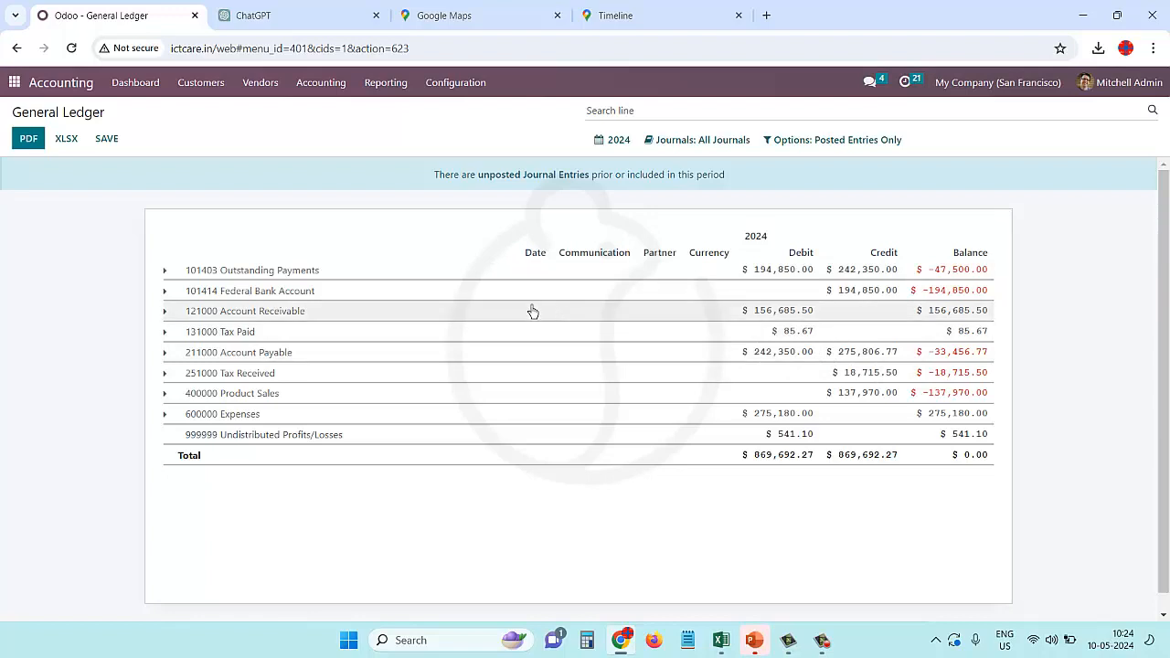
pyautogui.click(273, 86)
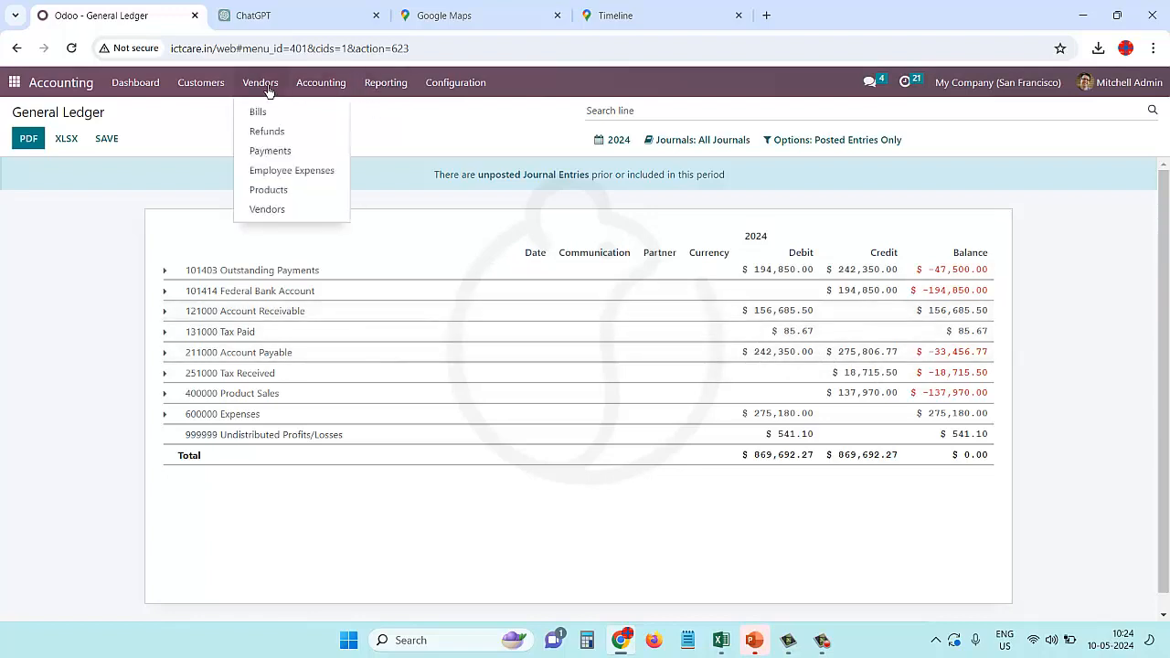
pyautogui.click(267, 126)
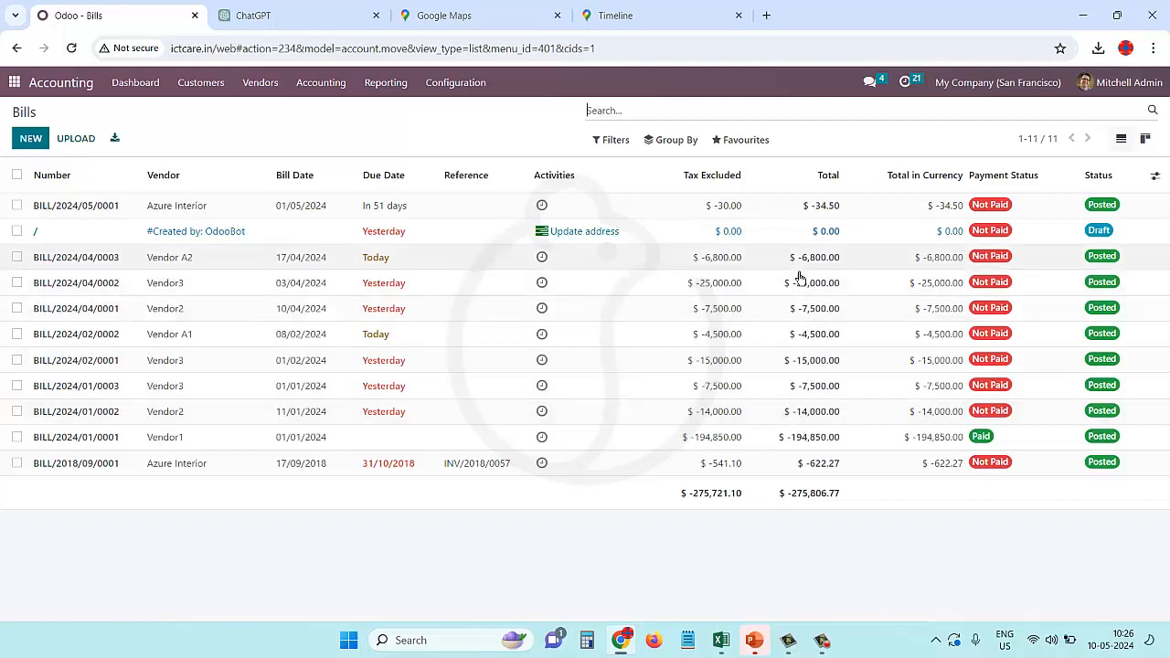
# Open the Aged Payable report and expand Vendor3 to examine its open bills and the unmatched payment
pyautogui.click(378, 91)
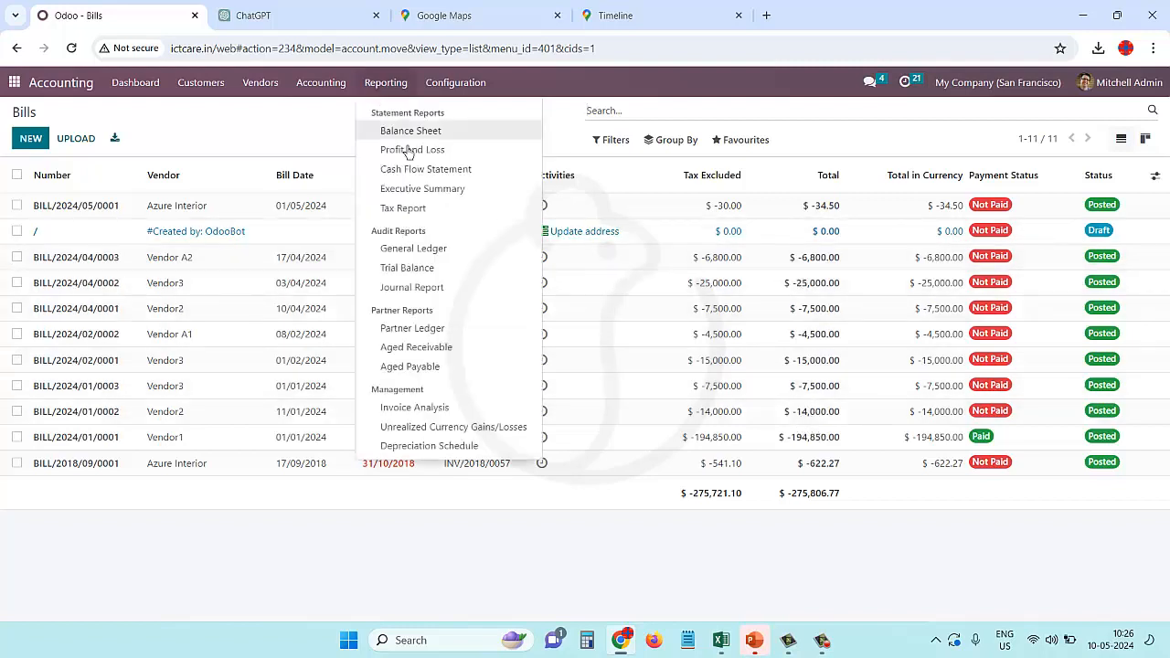
pyautogui.click(403, 367)
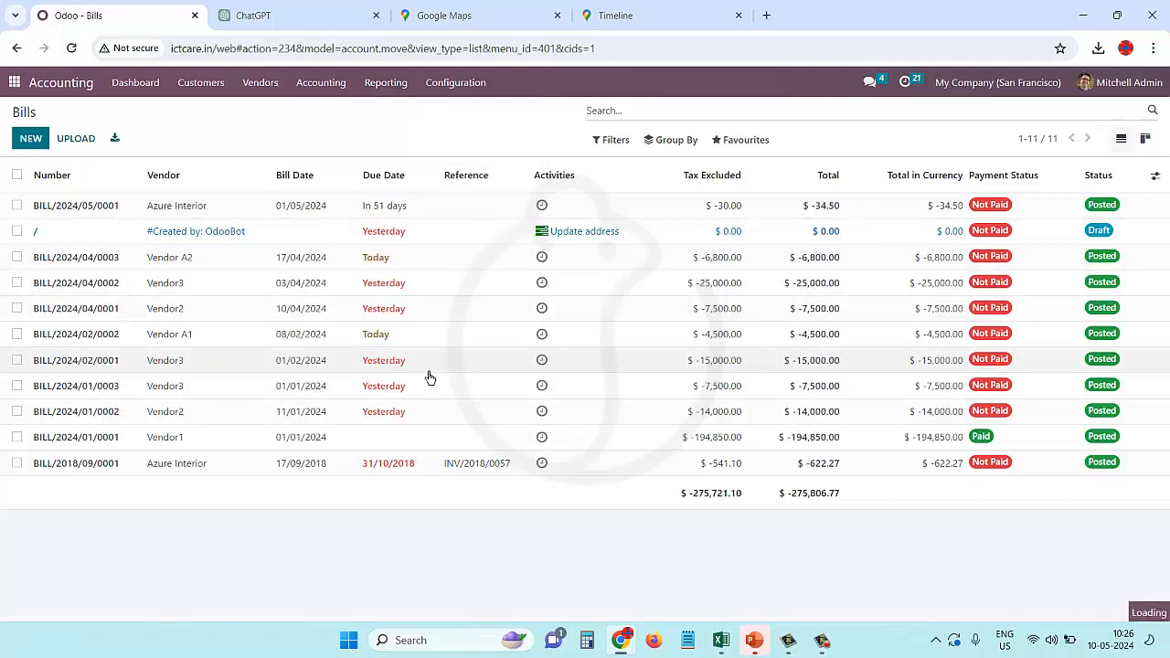
pyautogui.moveTo(586, 347); pyautogui.dragTo(746, 350)
pyautogui.click(181, 344)
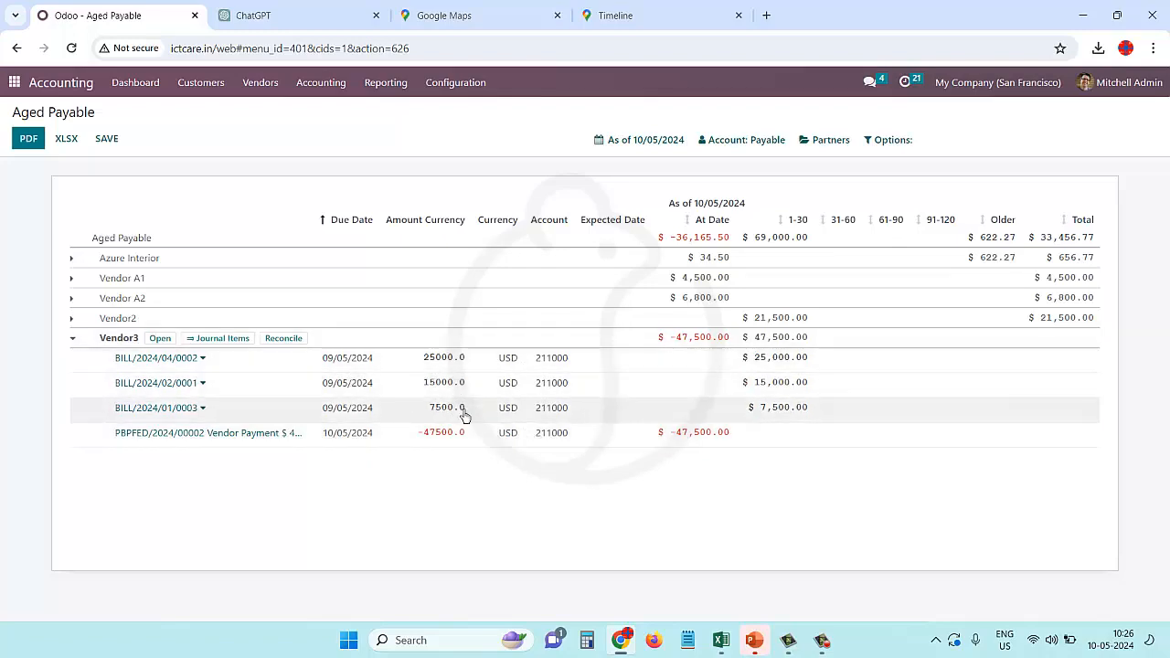
# Filter the vendor bills list for vendor3
pyautogui.click(260, 90)
pyautogui.click(260, 112)
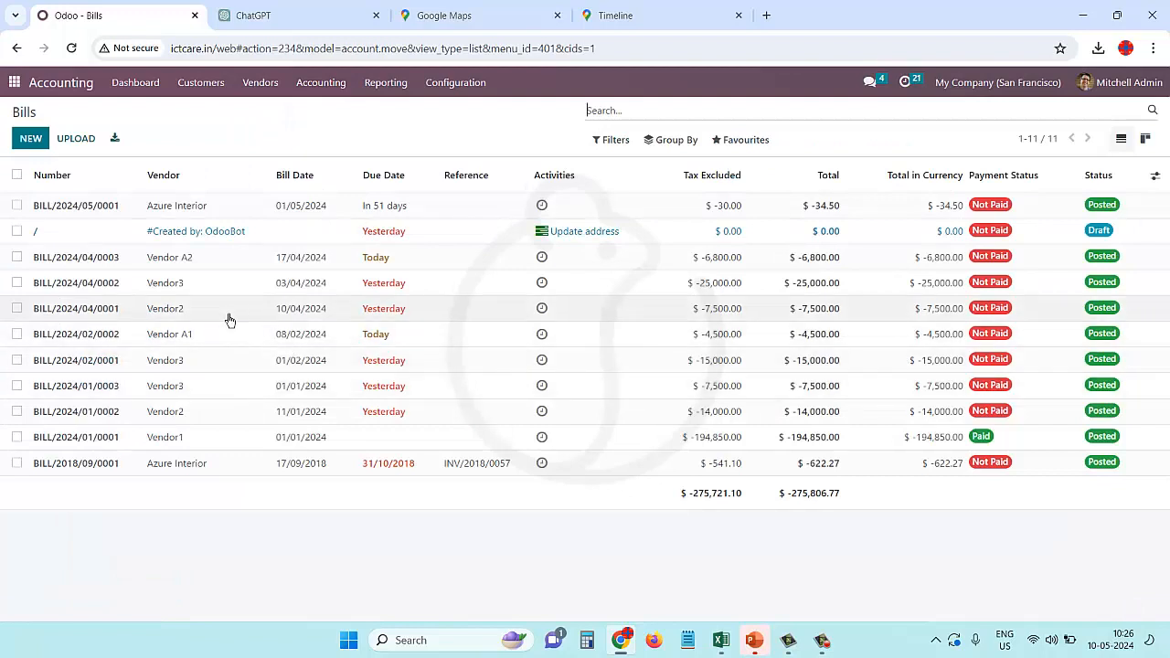
pyautogui.write('vendor3')
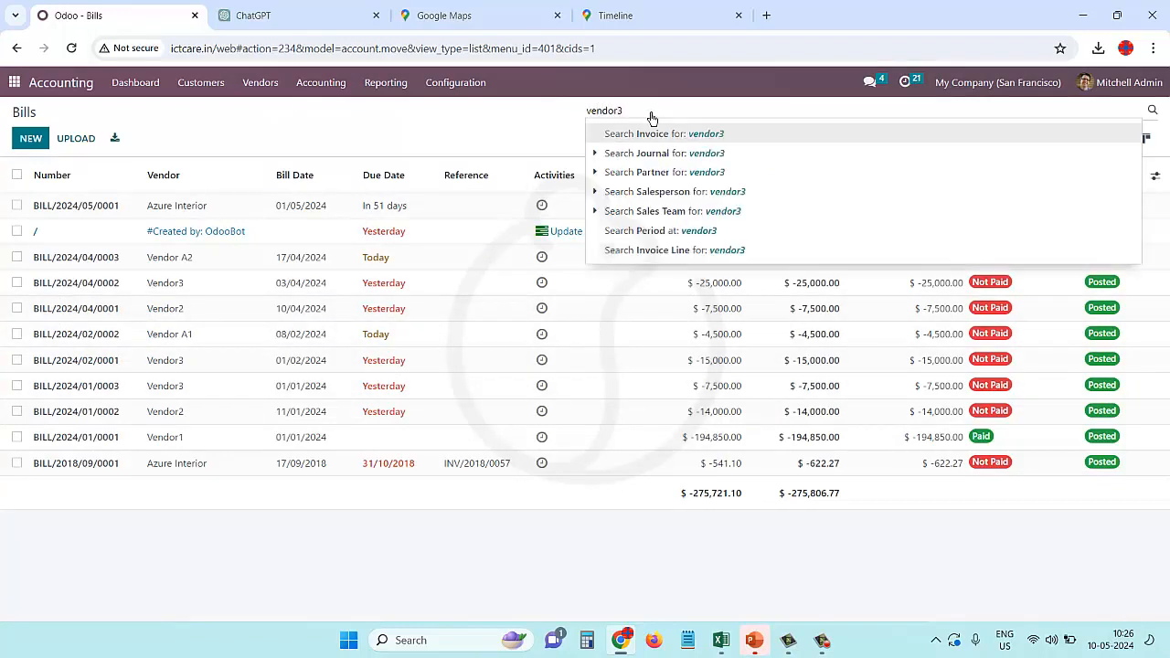
pyautogui.press('Return')
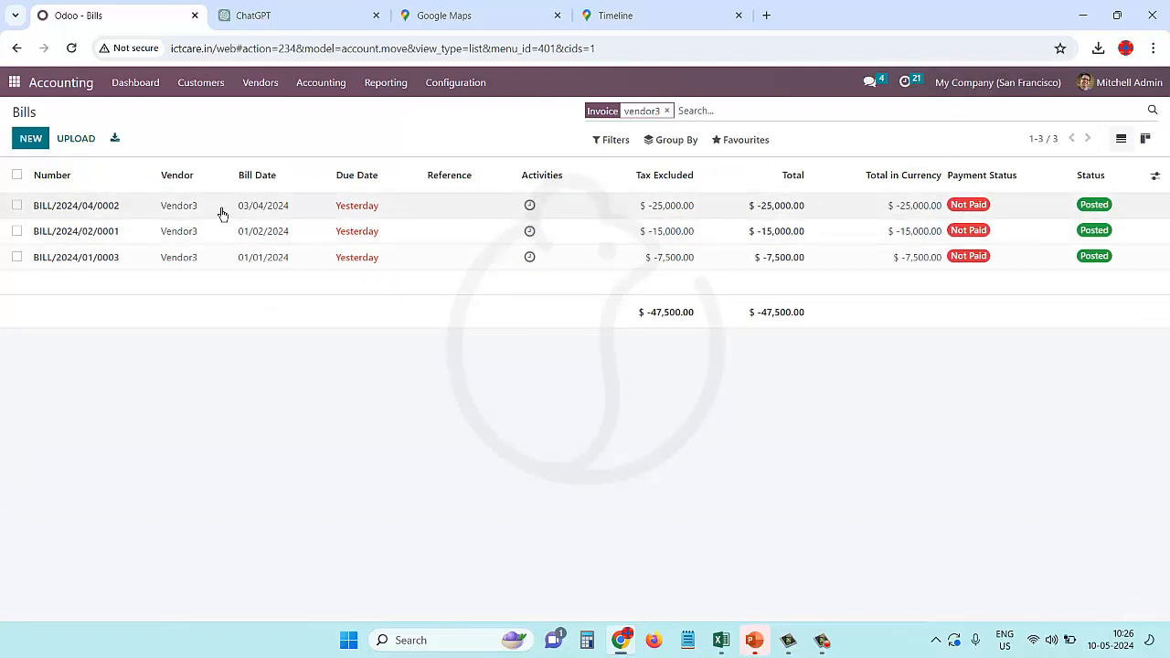
# Open Vendor3's $25,000 bill and examine its amount due and outstanding debits
pyautogui.click(83, 213)
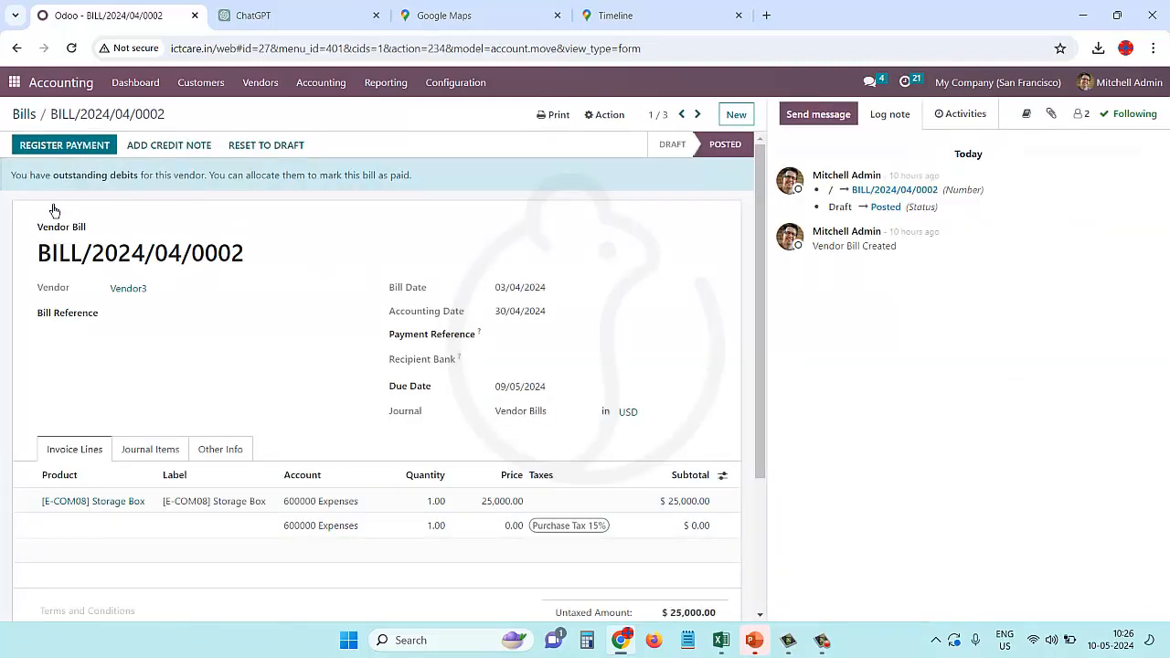
pyautogui.scroll(-3, 436, 342)
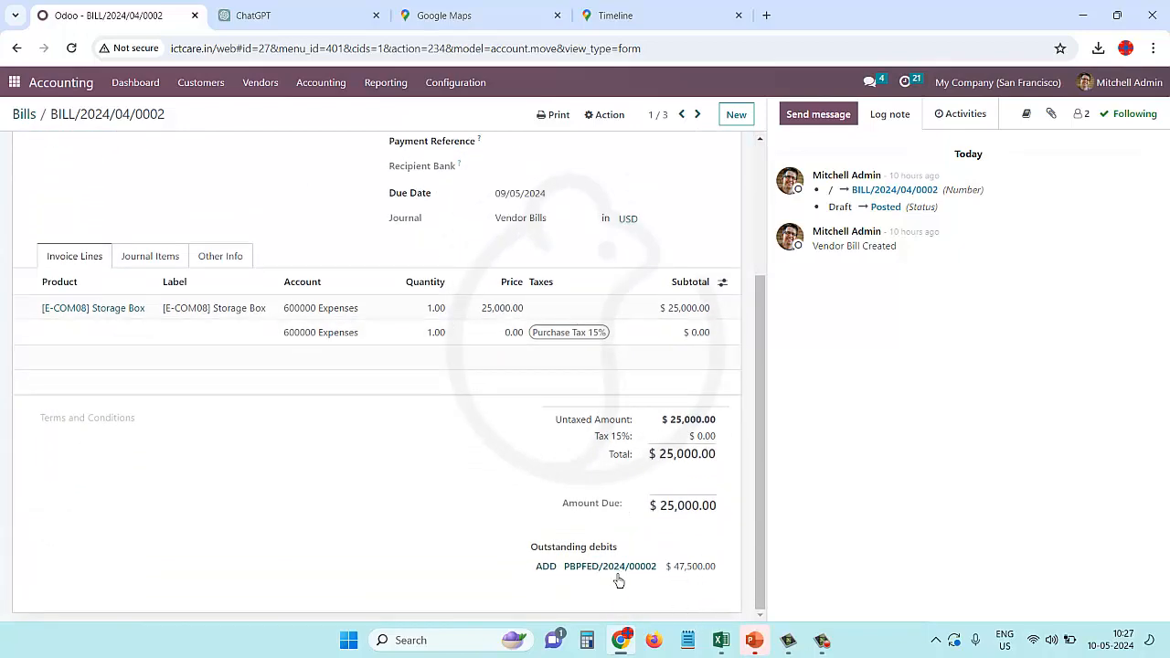
pyautogui.scroll(3, 409, 440)
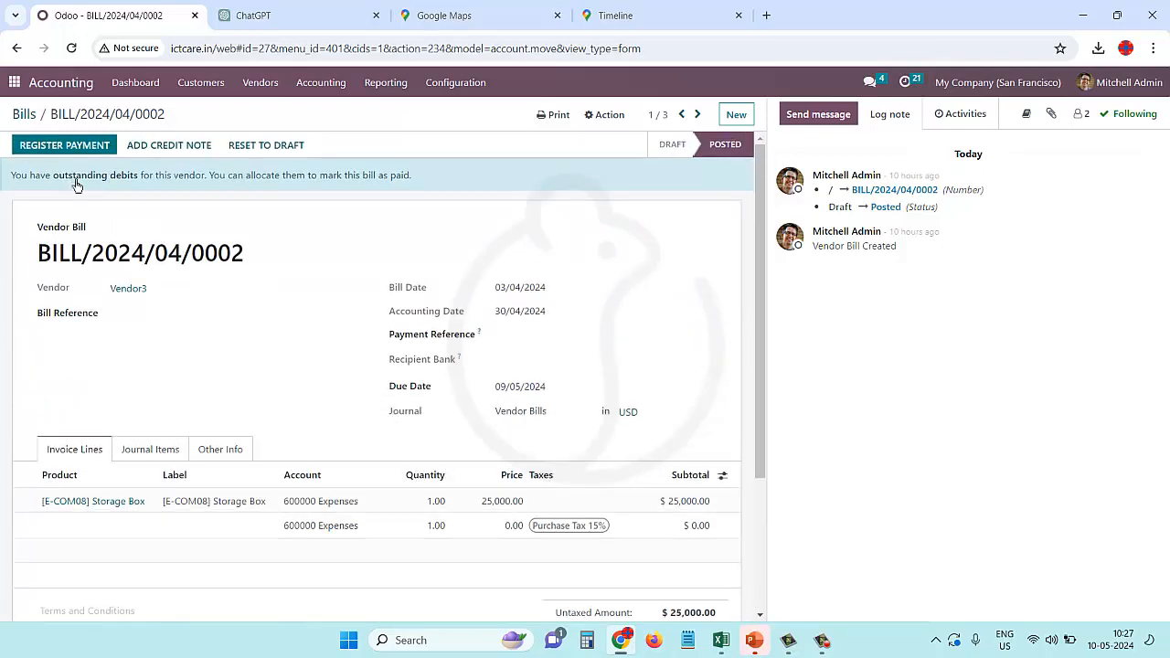
pyautogui.scroll(-3, 591, 478)
pyautogui.scroll(3, 173, 387)
pyautogui.scroll(-1, 463, 420)
pyautogui.scroll(-2, 462, 420)
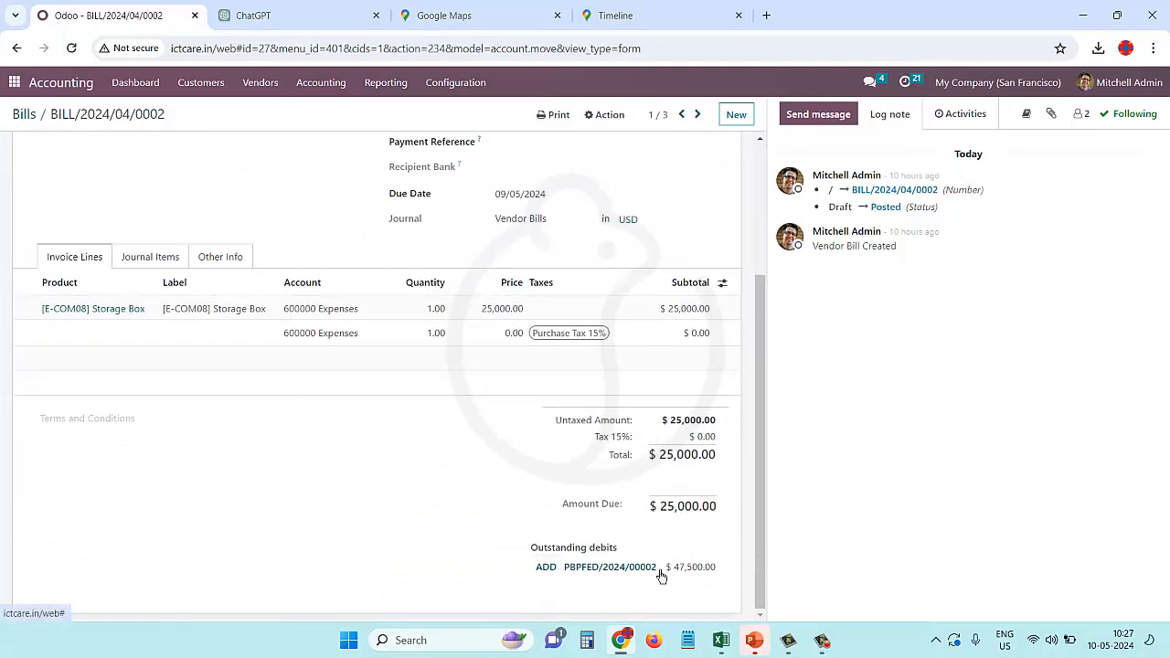
pyautogui.moveTo(660, 509); pyautogui.dragTo(714, 514)
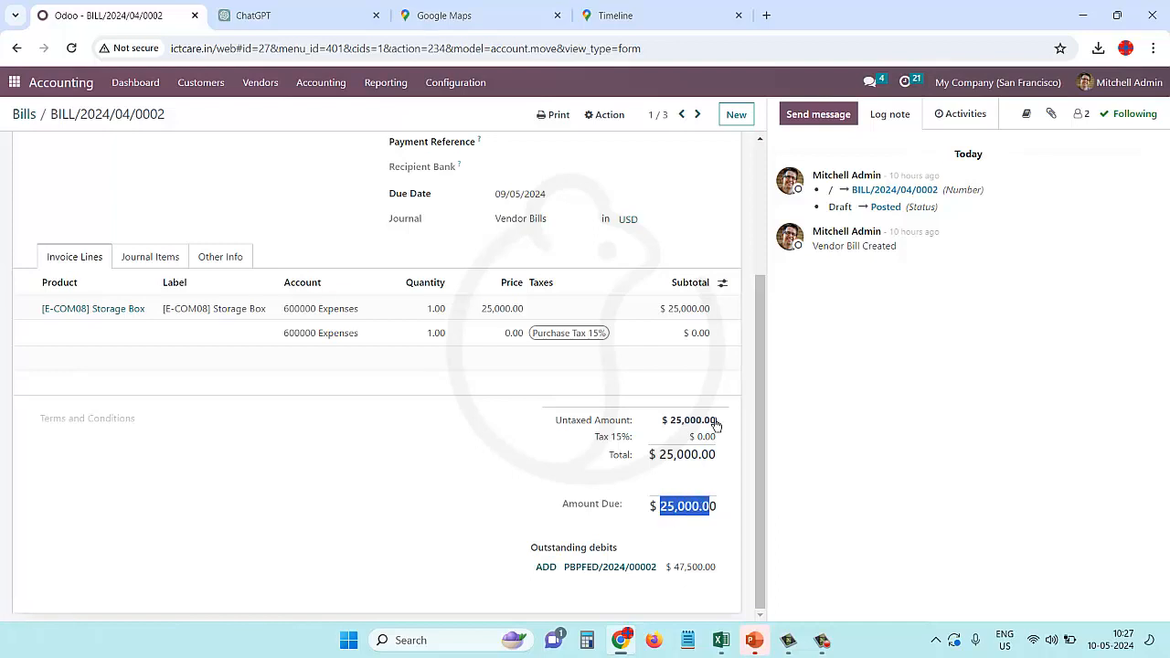
# Reconcile the $47,500 Vendor3 payment against its three bills of $25,000, $15,000 and $7,500
pyautogui.click(346, 88)
pyautogui.click(345, 290)
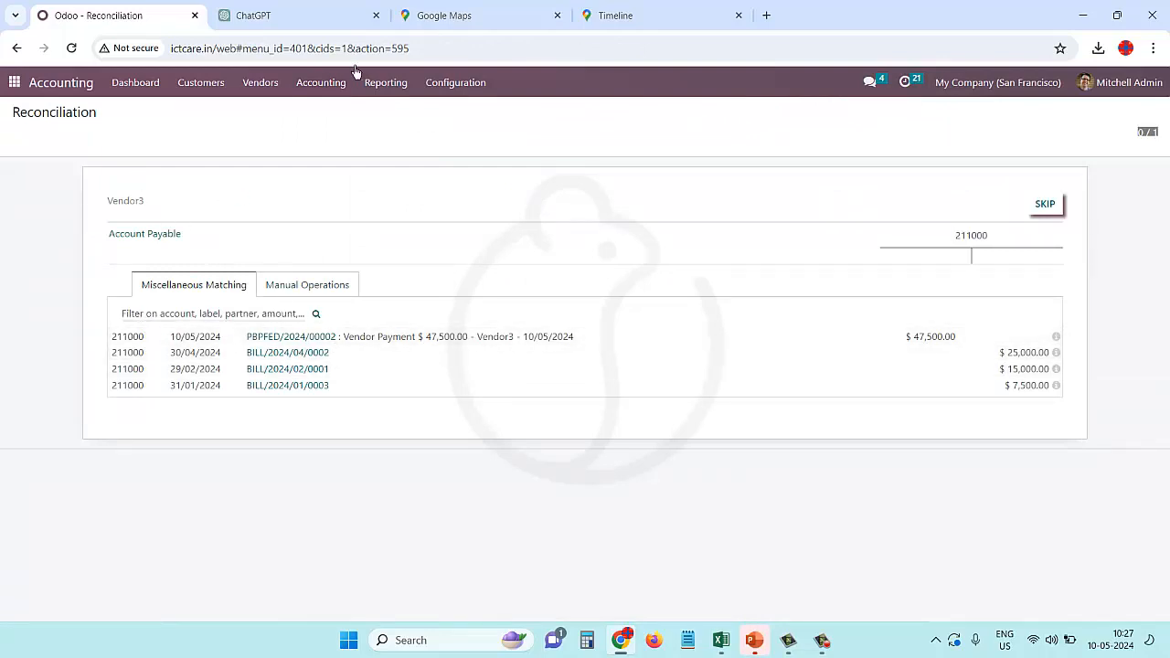
pyautogui.click(322, 82)
pyautogui.click(436, 512)
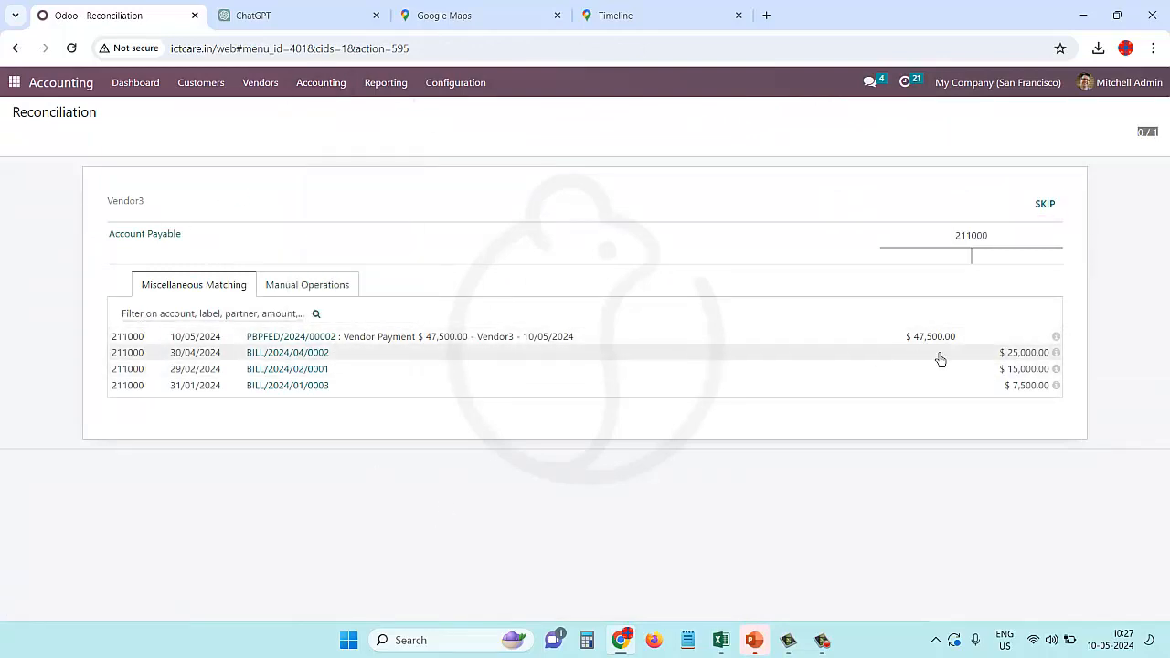
pyautogui.click(955, 340)
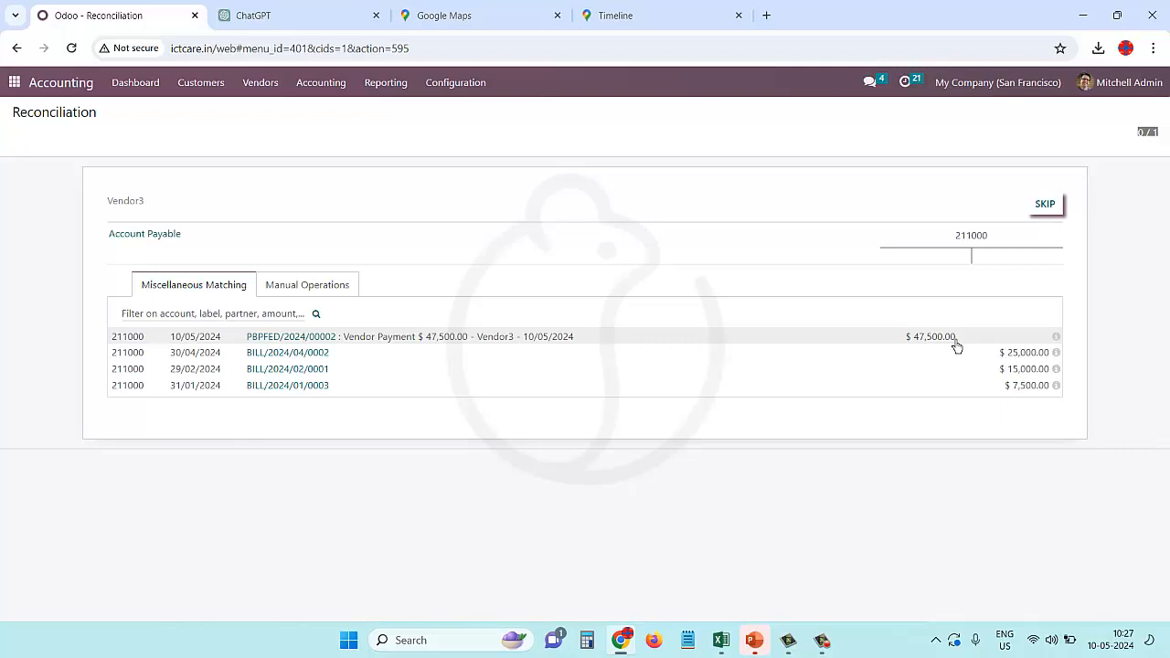
pyautogui.click(1027, 358)
pyautogui.click(1029, 371)
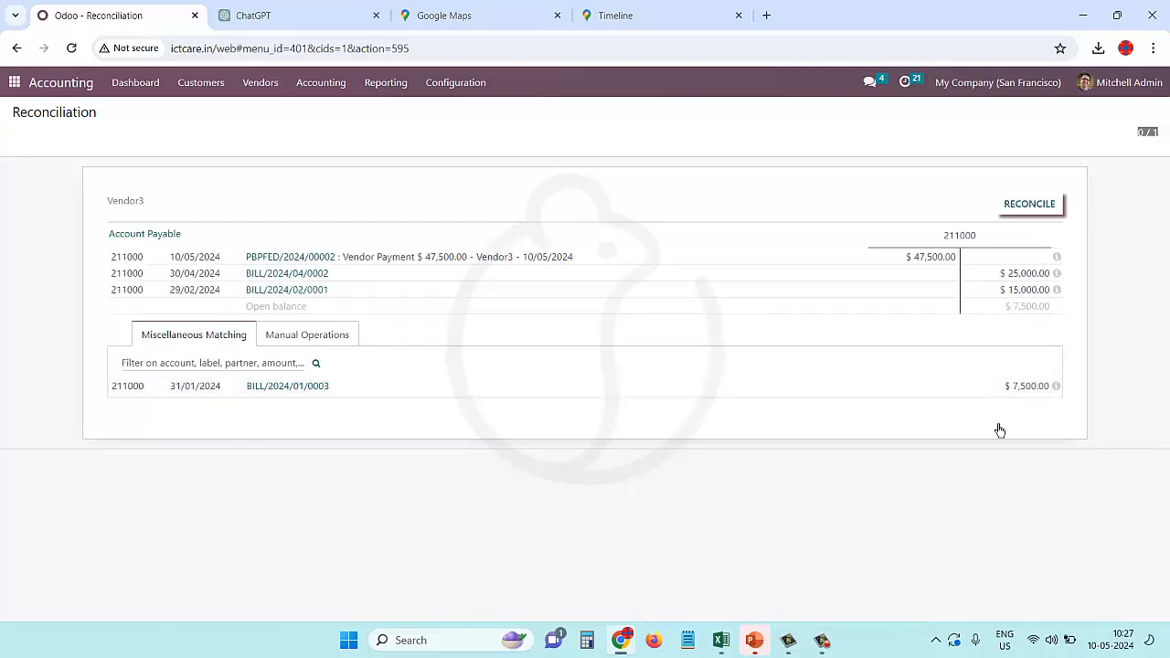
pyautogui.click(1023, 387)
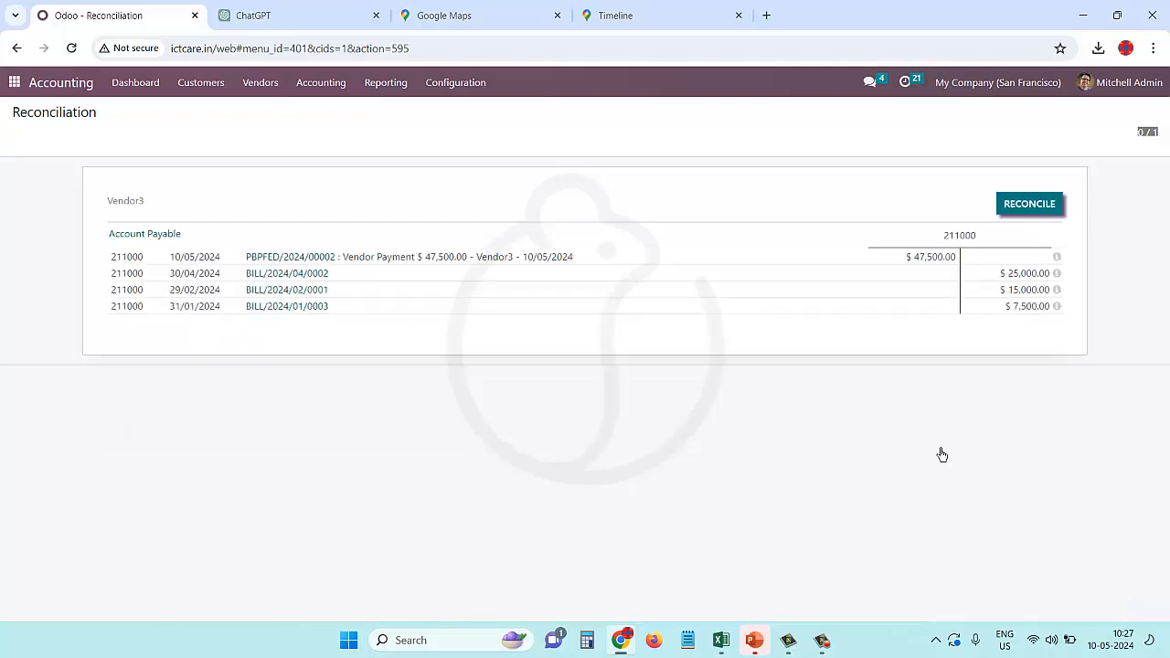
pyautogui.click(1030, 204)
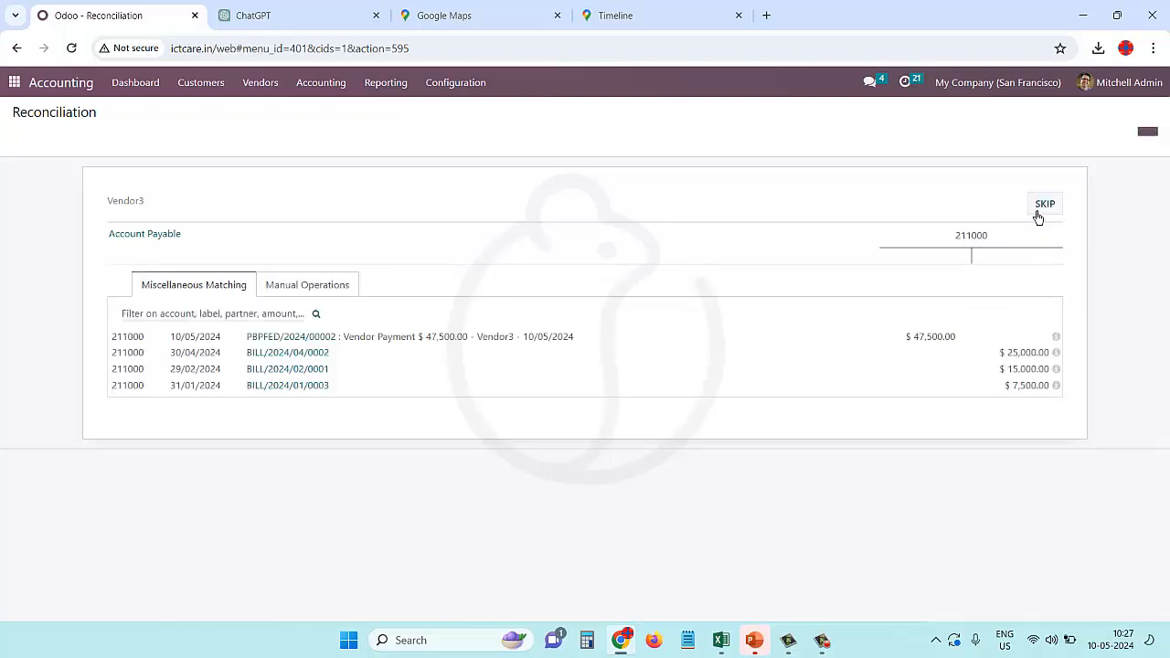
# Filter the vendor bills list for vendor3 and check the payment statuses of its bills
pyautogui.click(260, 82)
pyautogui.click(253, 105)
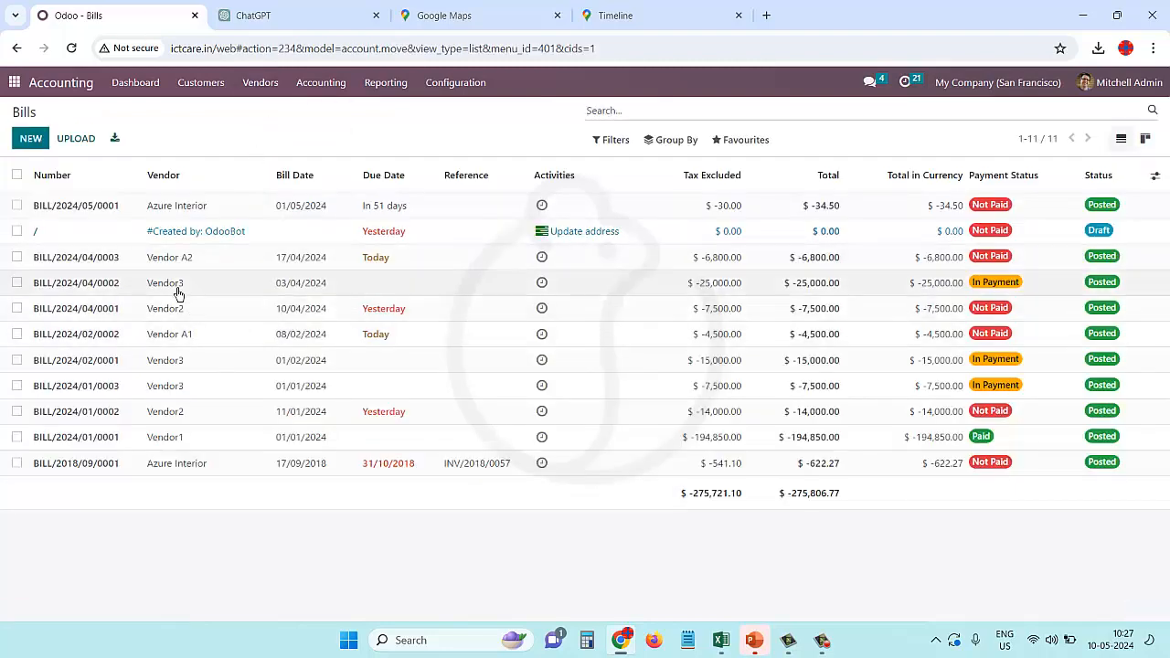
pyautogui.write('ve')
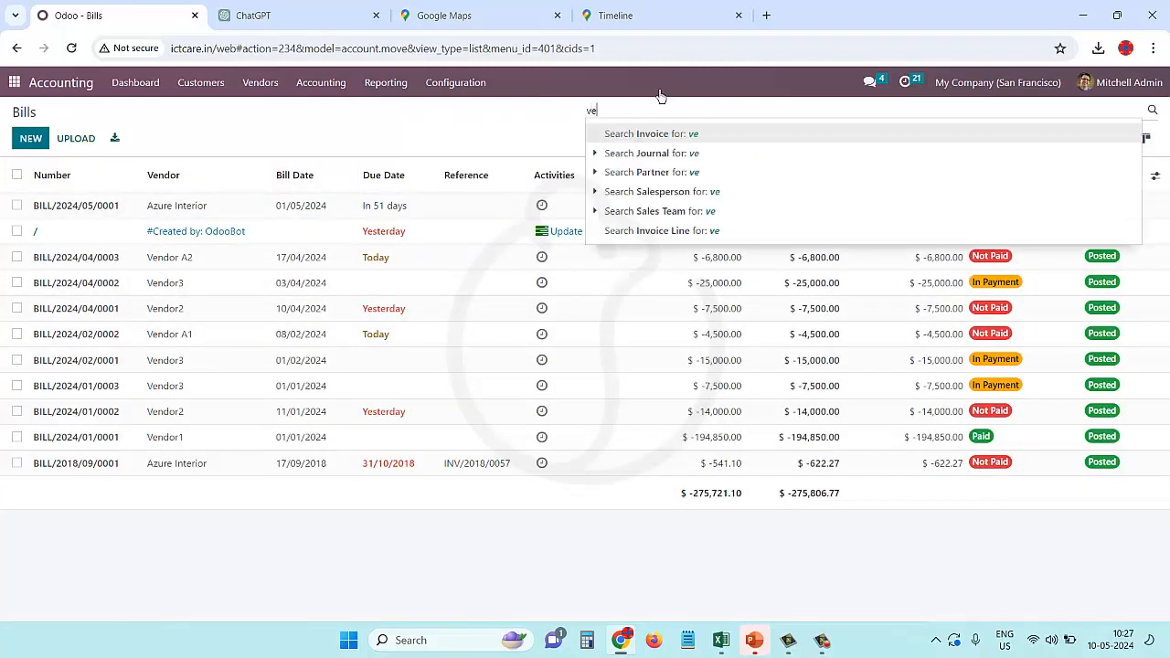
pyautogui.write('ndor')
pyautogui.press('Return')
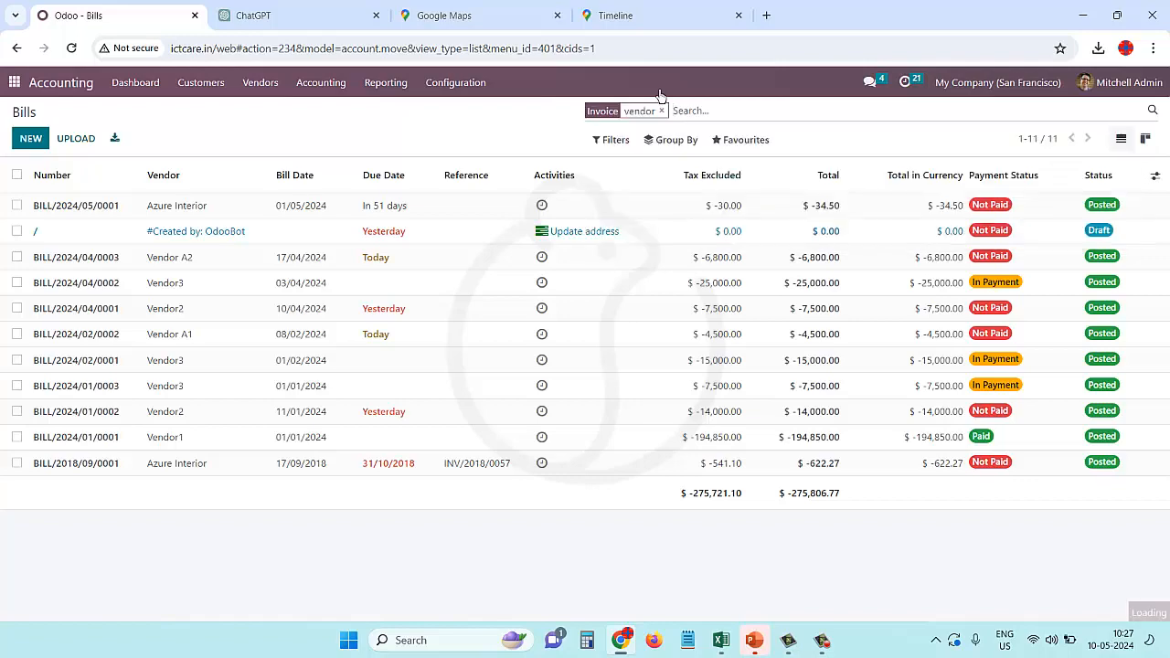
pyautogui.click(661, 110)
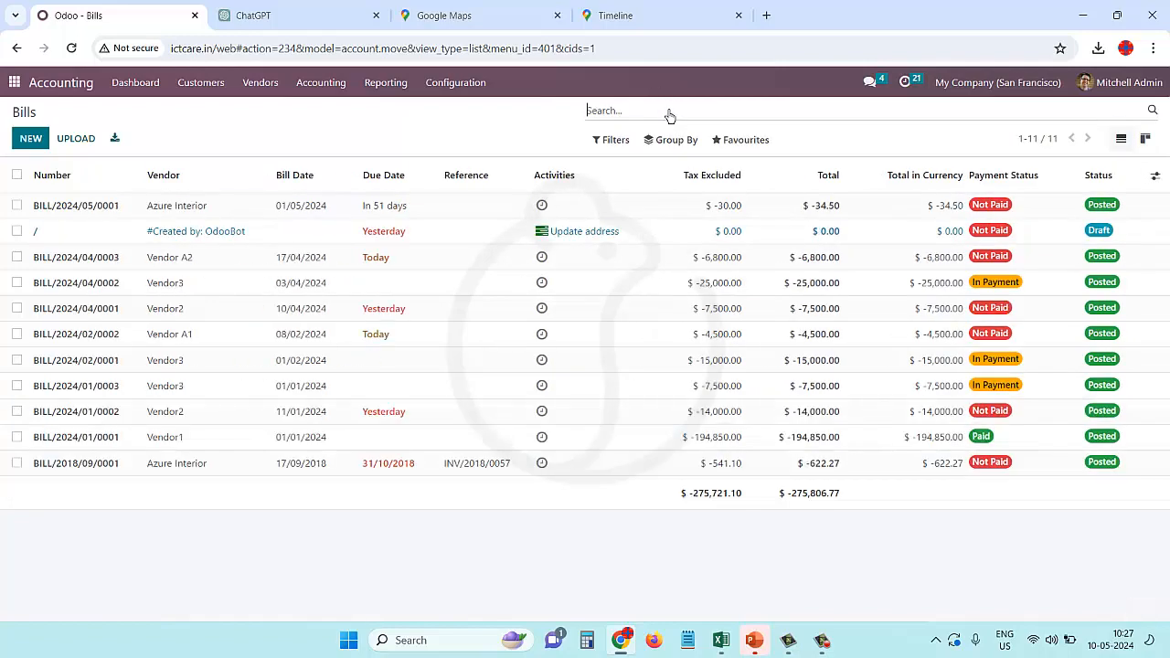
pyautogui.write('vendor3')
pyautogui.press('Return')
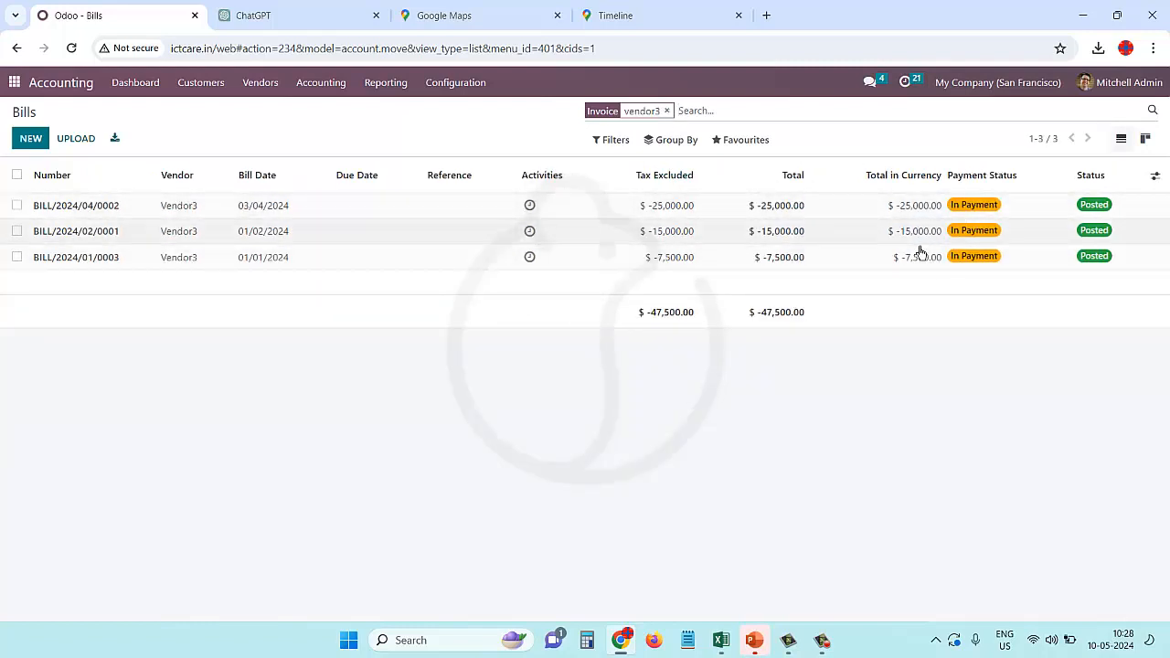
# Open the $47,500 Vendor3 payment from the unreconciled entries for manual reconciliation
pyautogui.click(326, 85)
pyautogui.click(348, 291)
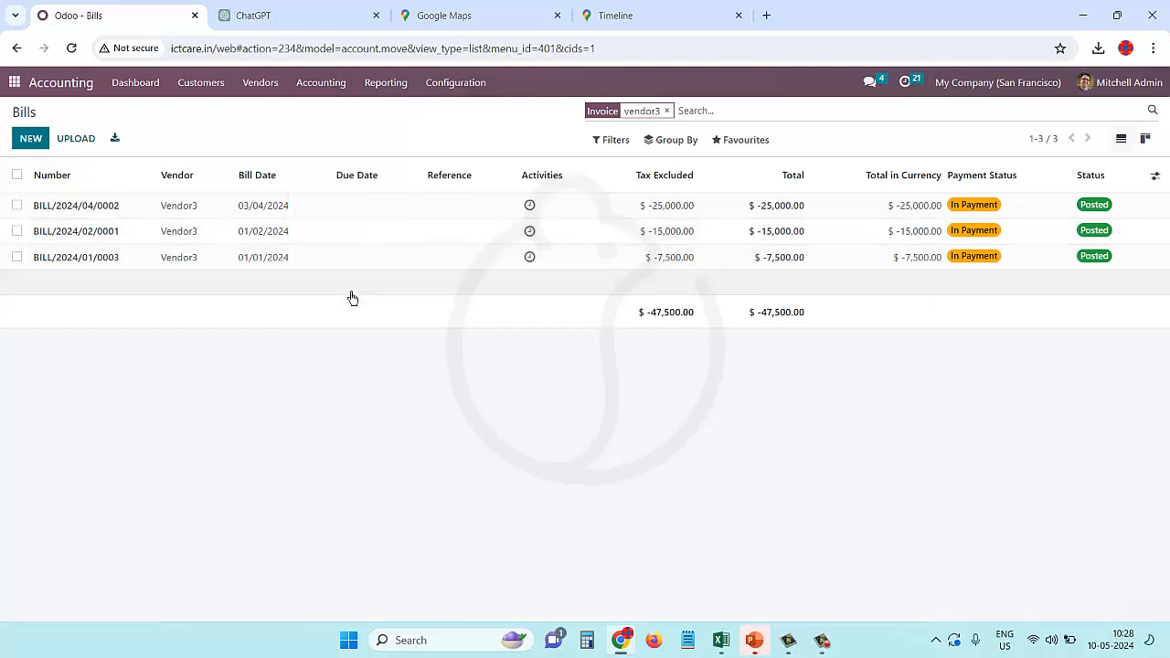
pyautogui.click(328, 320)
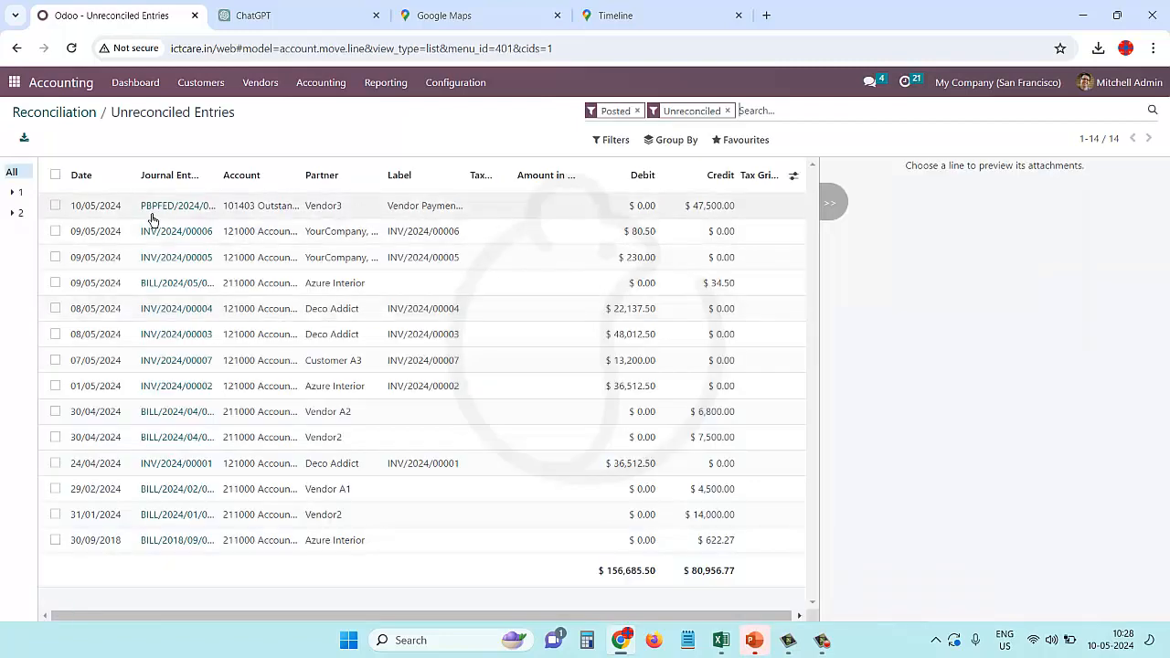
pyautogui.click(59, 206)
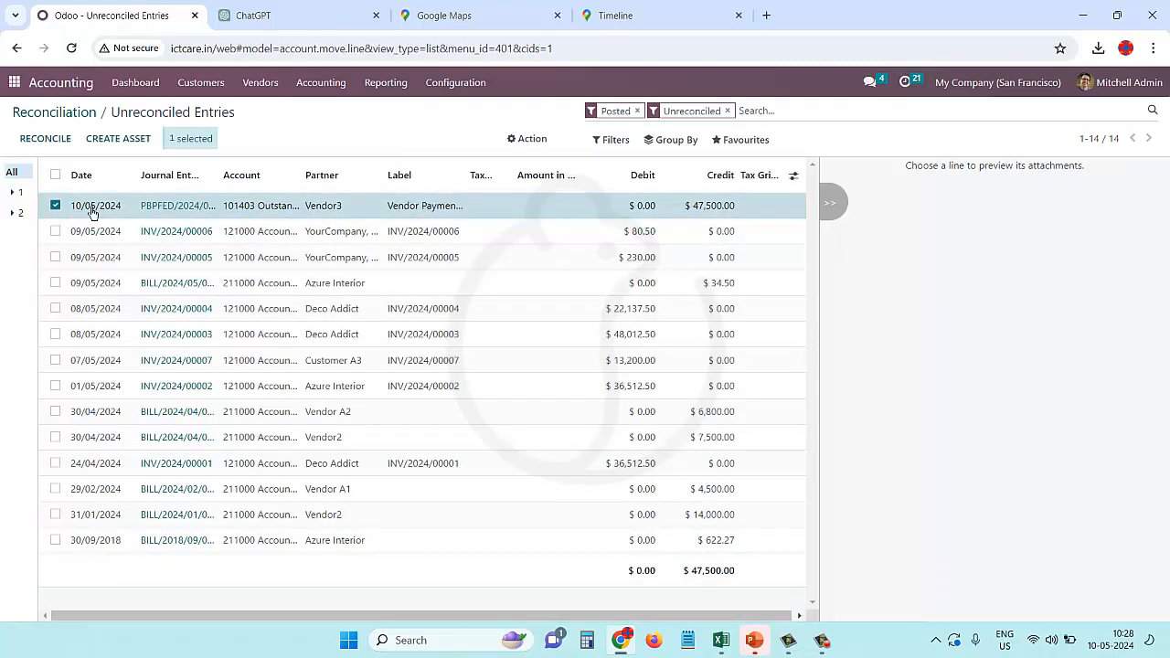
pyautogui.click(62, 149)
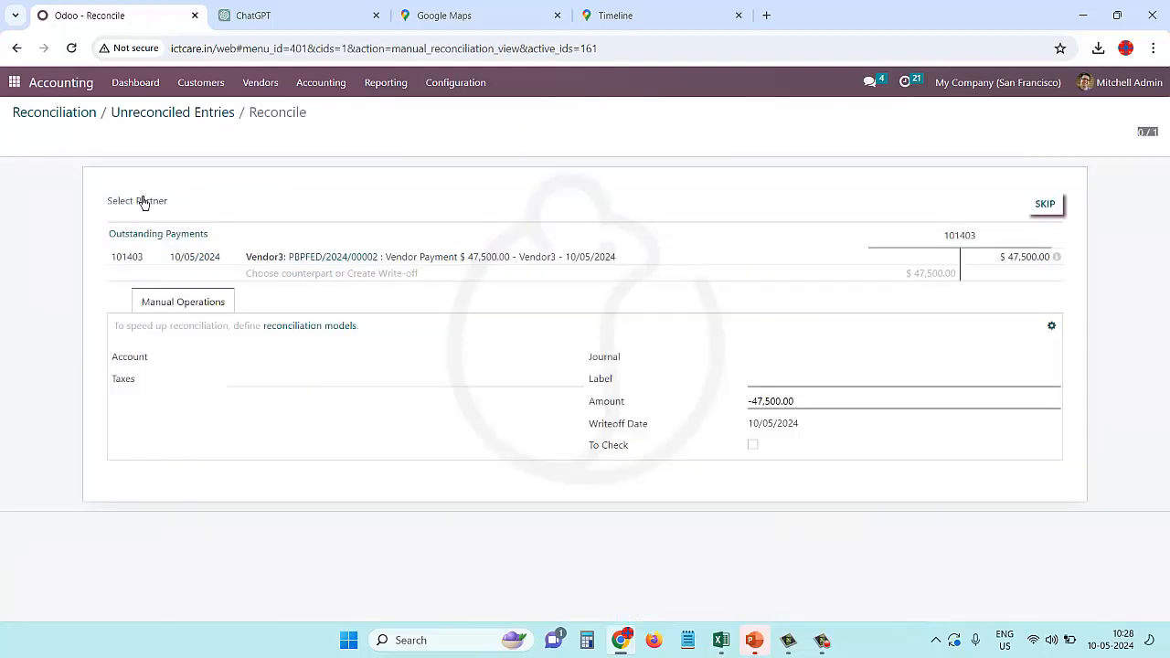
# Reconcile the outstanding payment to 101414 Federal Bank Account in the Miscellaneous Operations journal, labelled "Payment to Vedor3 against 3 bills"
pyautogui.click(377, 391)
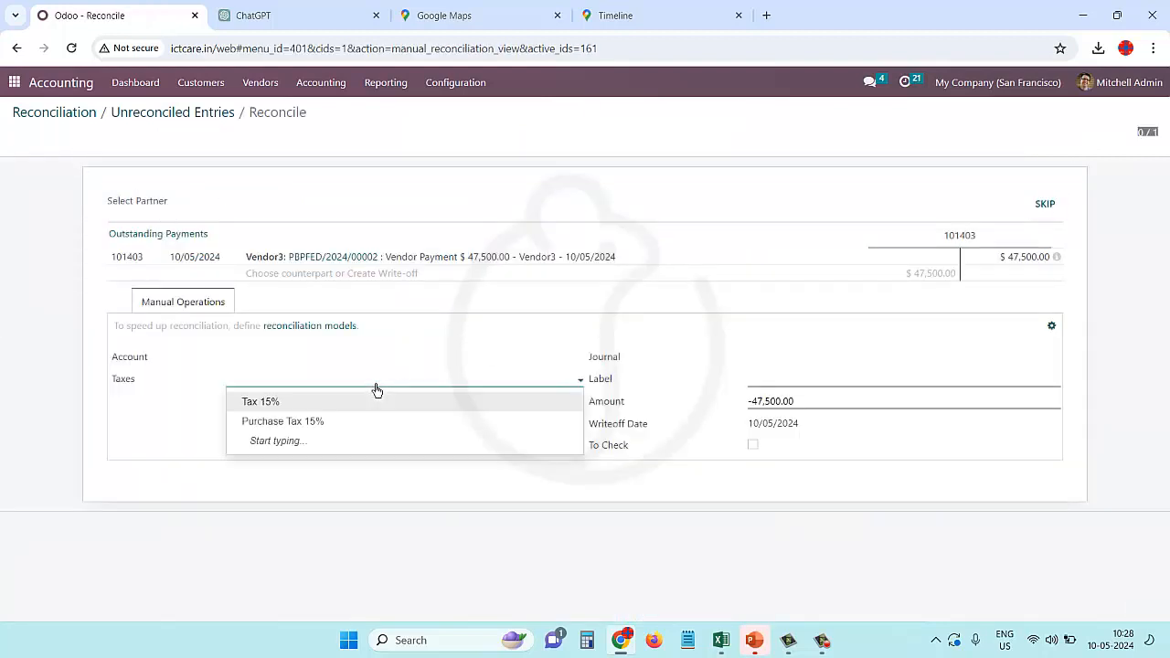
pyautogui.click(259, 355)
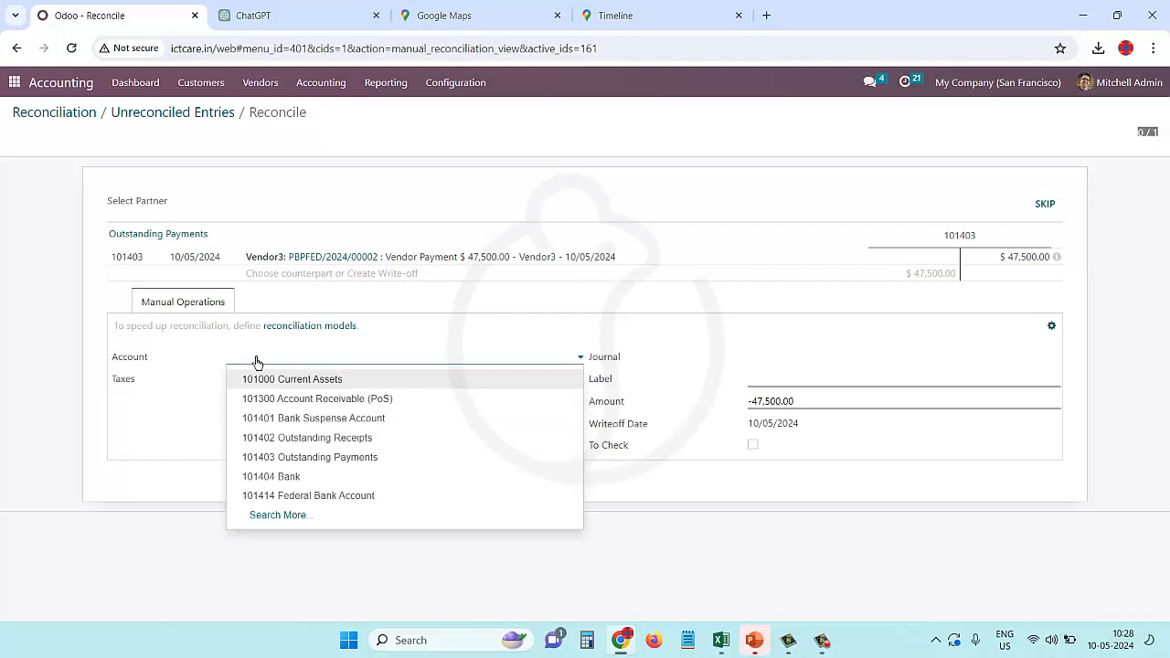
pyautogui.click(327, 498)
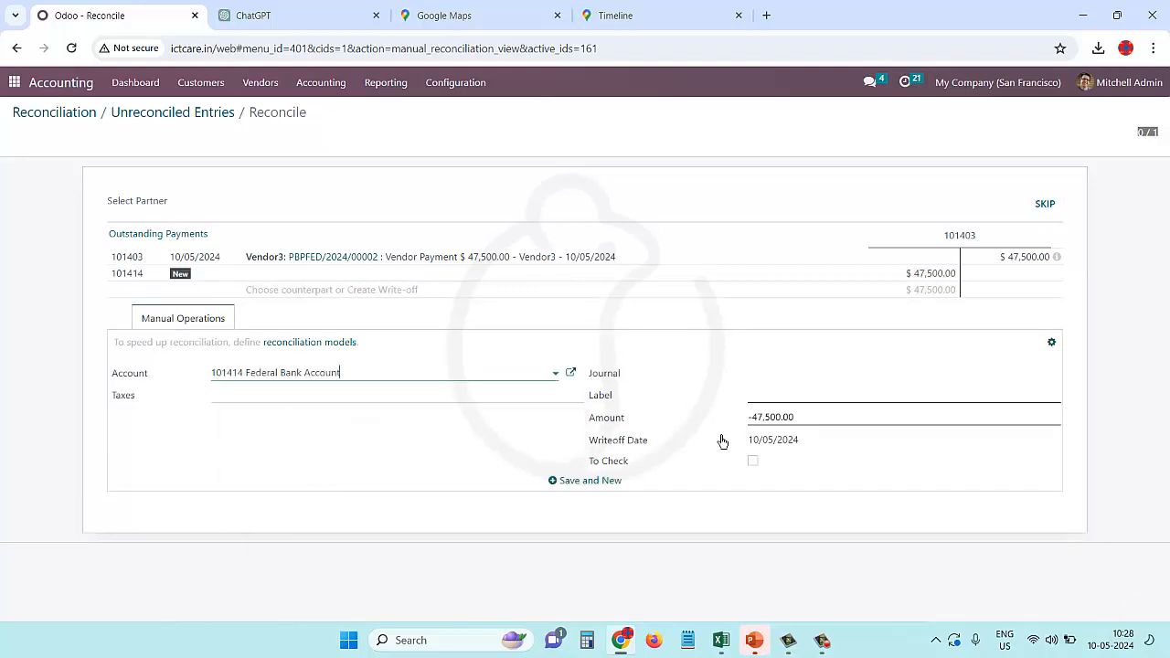
pyautogui.click(790, 382)
pyautogui.click(789, 393)
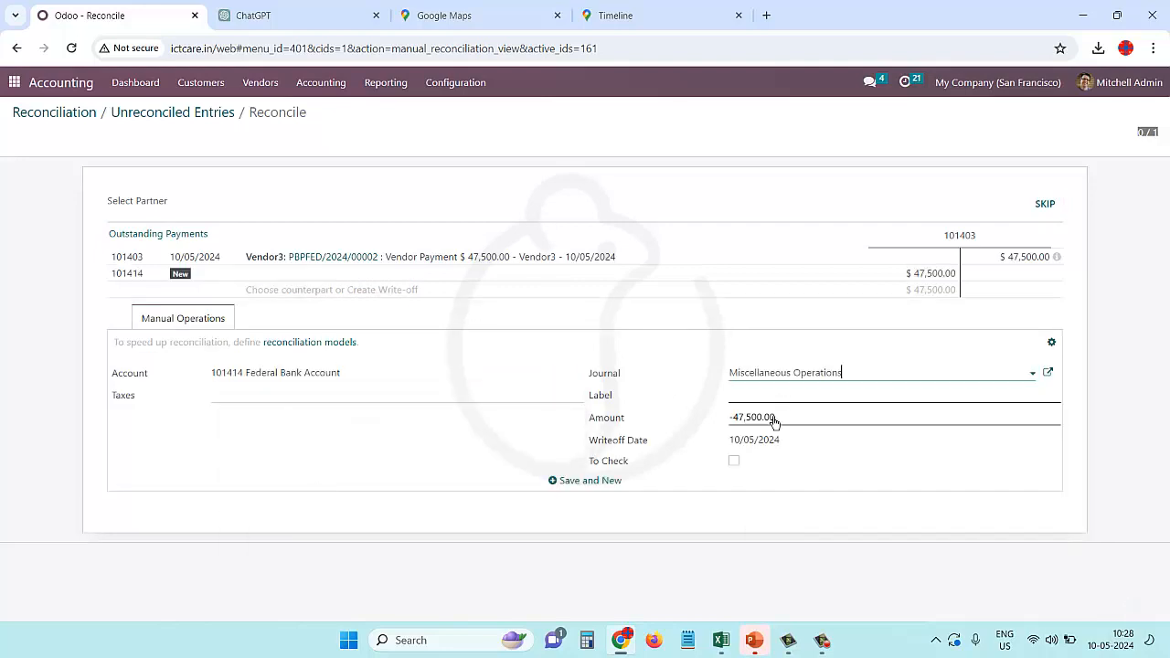
pyautogui.click(768, 399)
pyautogui.write('Vedor3 against 3 bills')
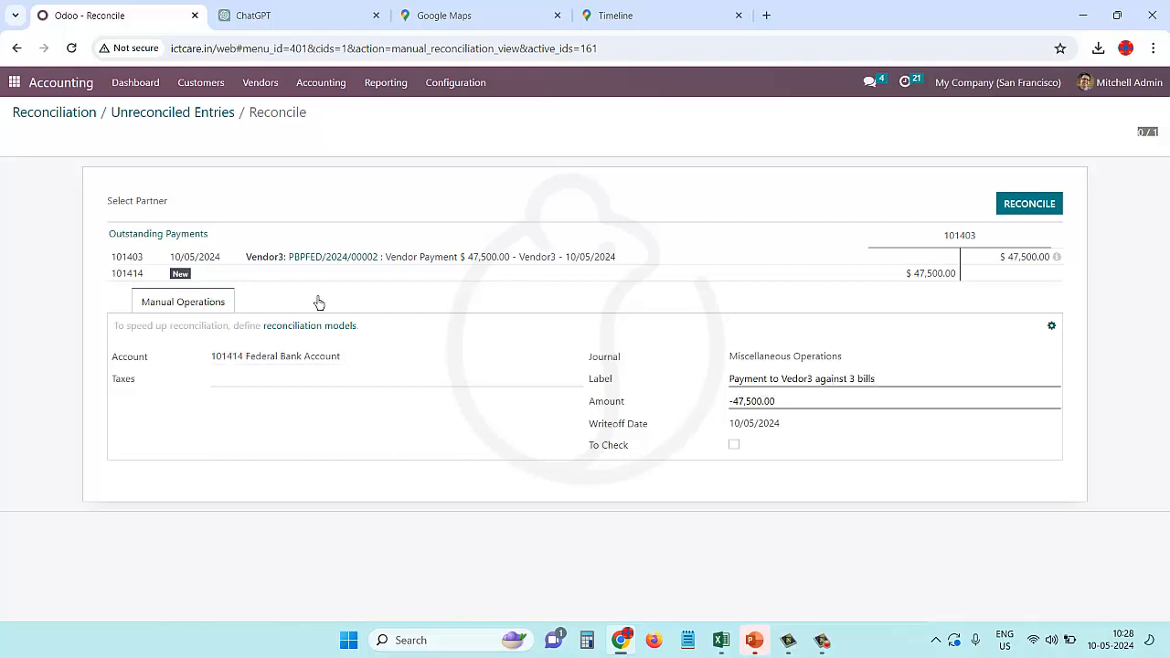
pyautogui.click(1030, 204)
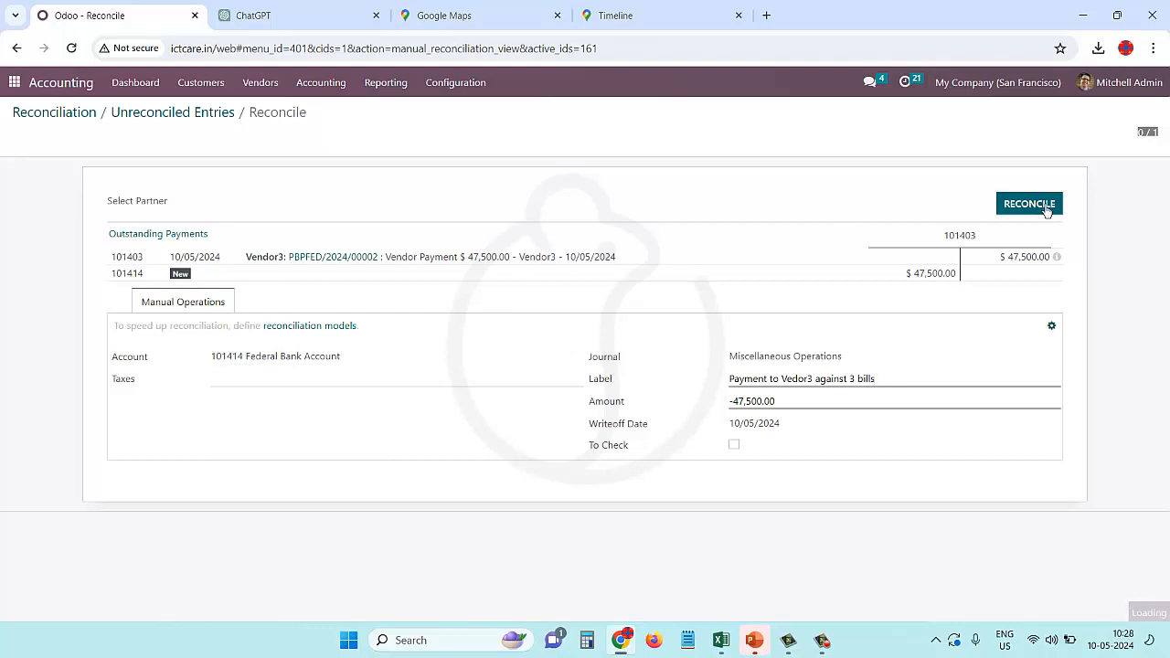
# Sort the vendor bills list by vendor and check the payment statuses of Vendor3's bills
pyautogui.click(261, 82)
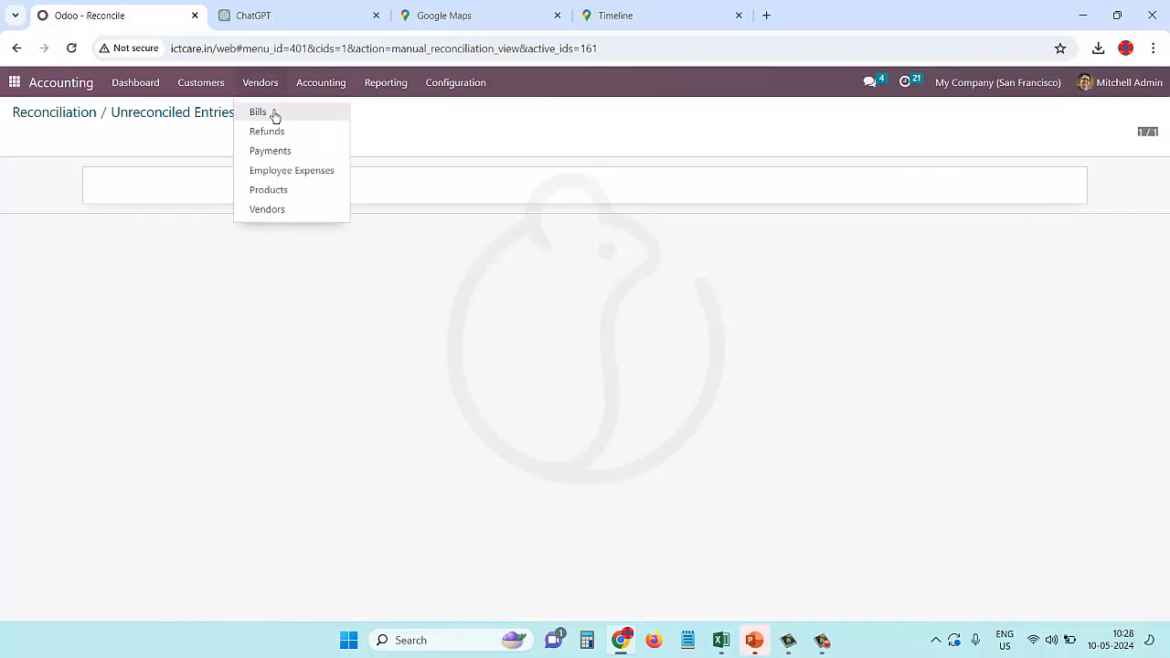
pyautogui.click(272, 115)
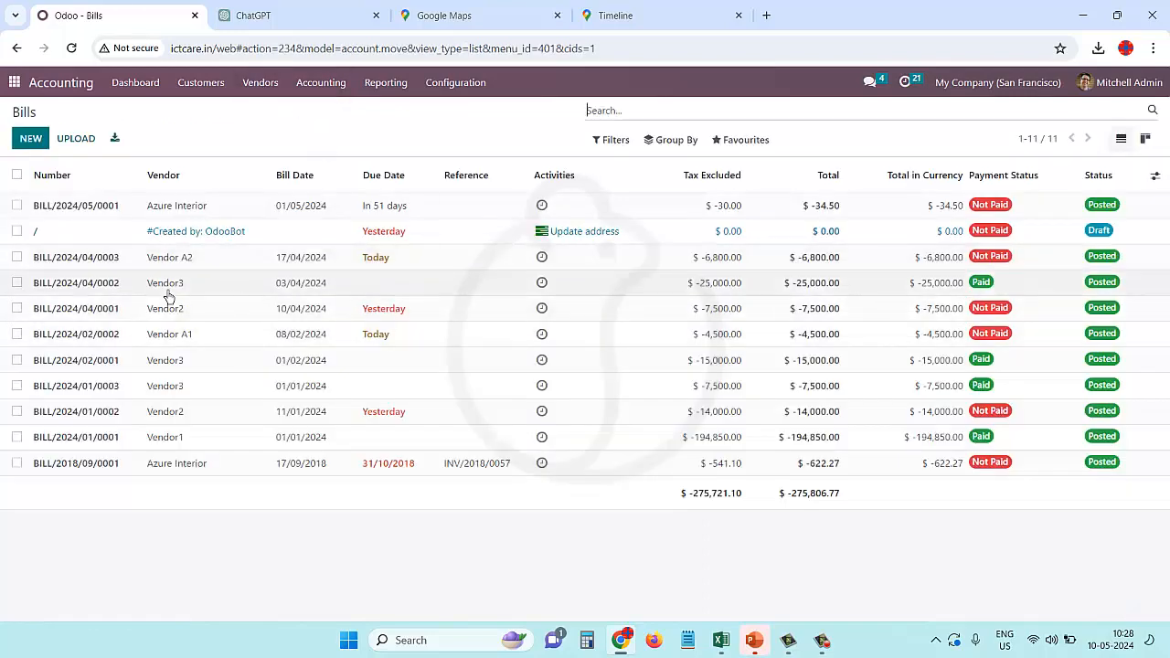
pyautogui.click(180, 177)
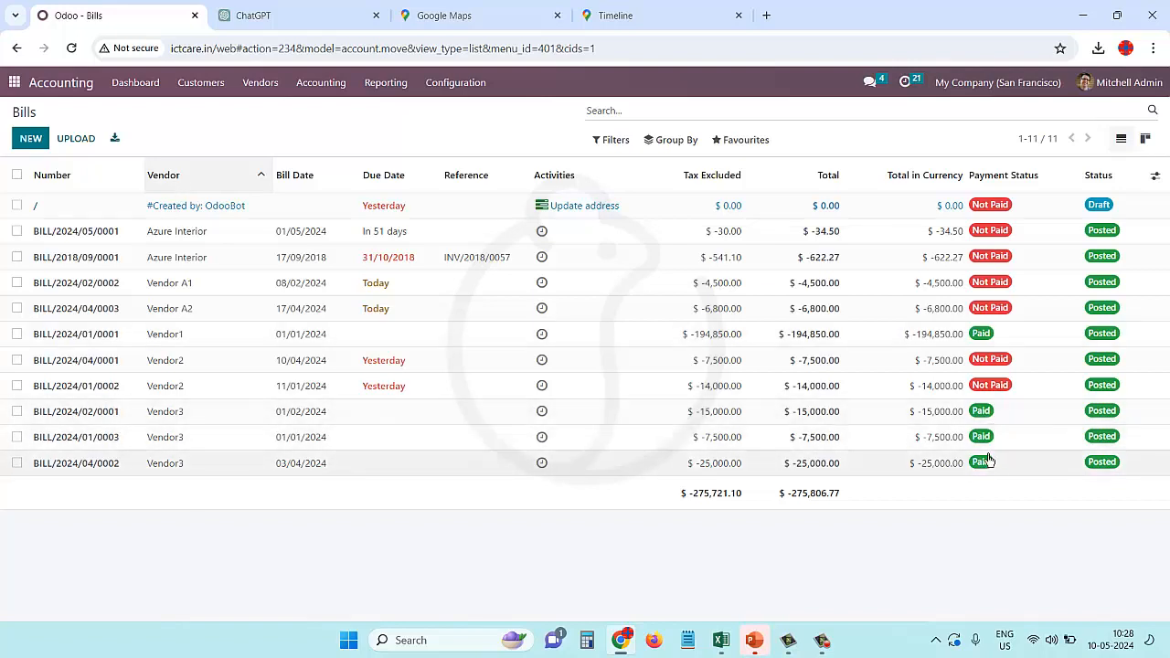
# Review the General Ledger balances for Outstanding Payments, Federal Bank Account and Account Payable
pyautogui.click(337, 82)
pyautogui.click(386, 82)
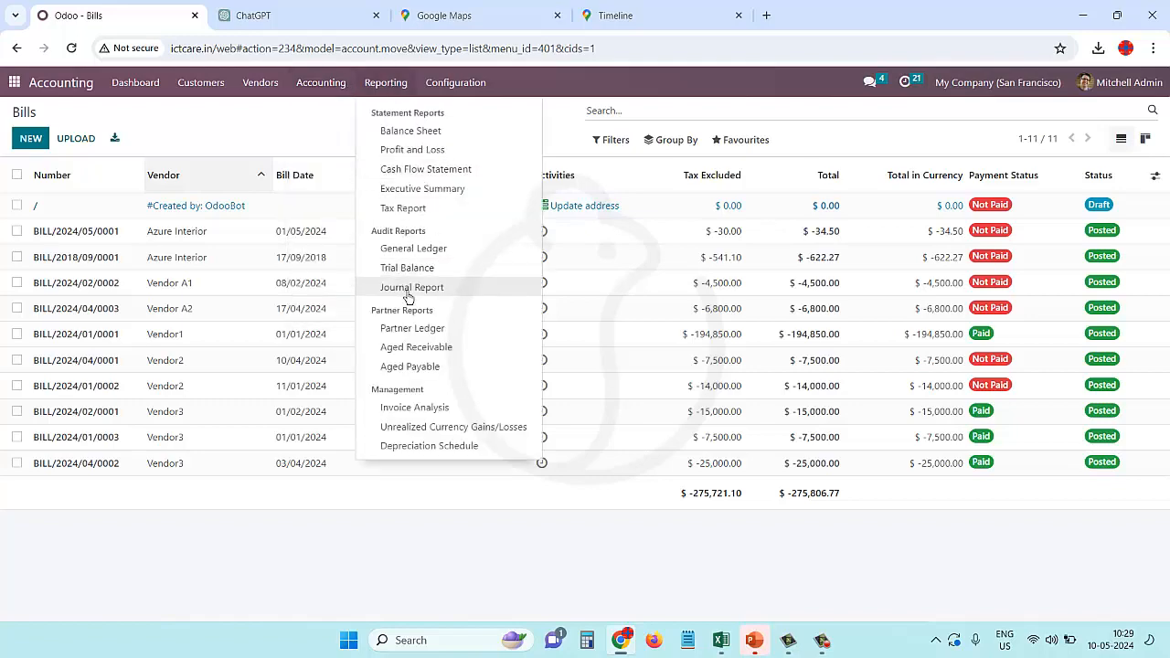
pyautogui.click(403, 253)
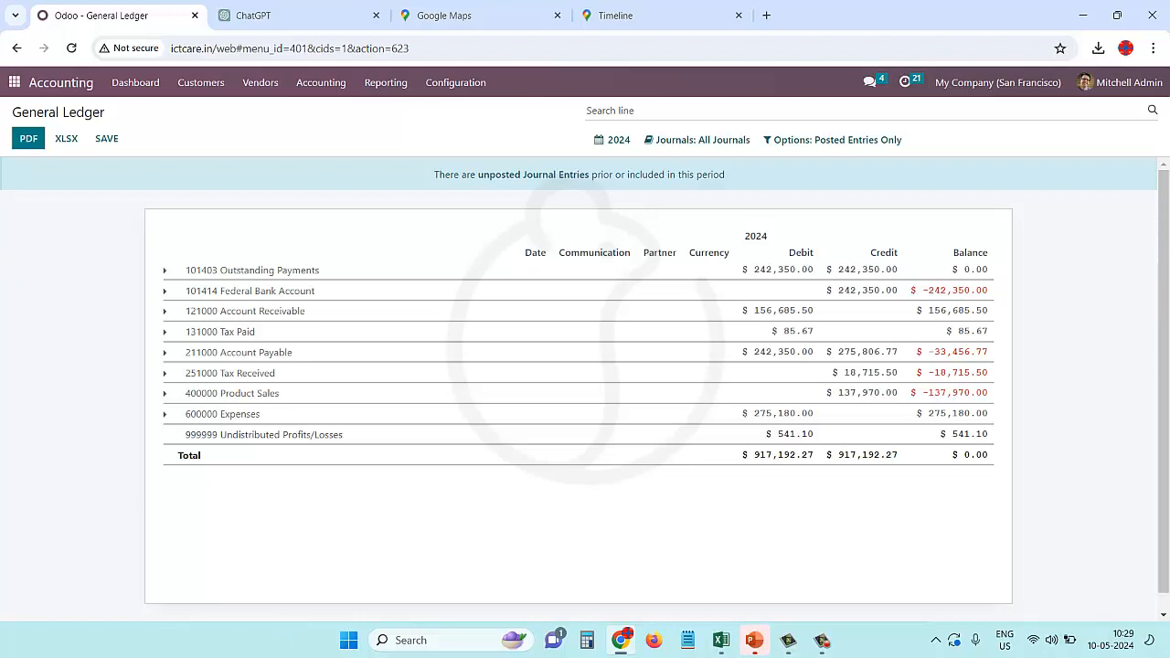
pyautogui.click(822, 640)
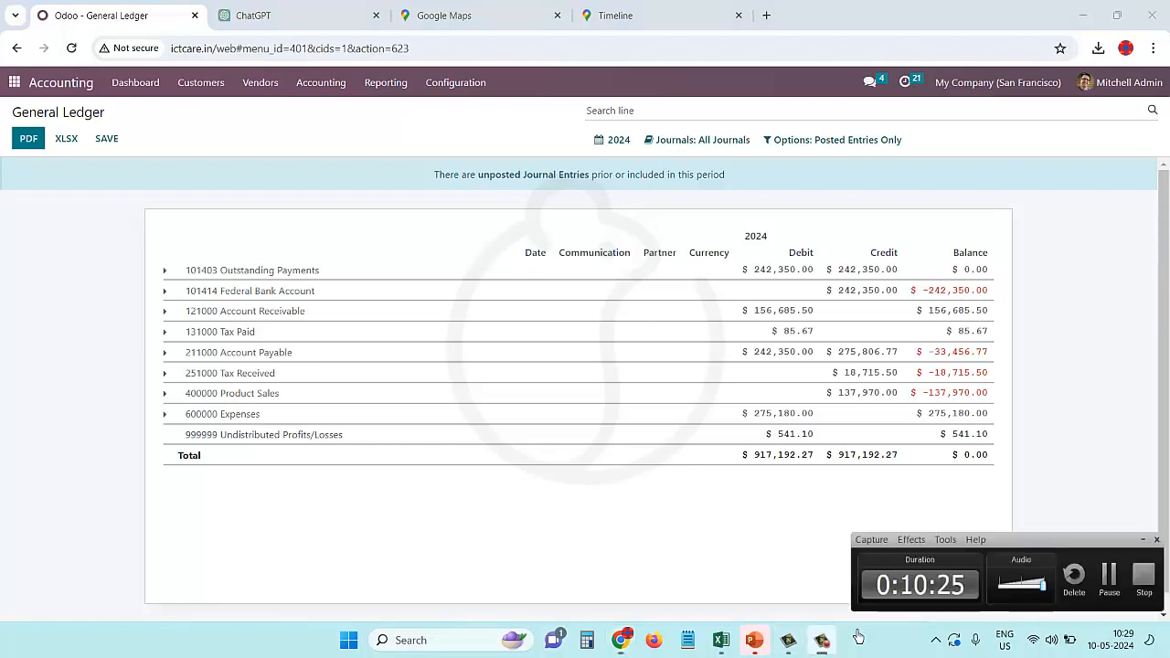